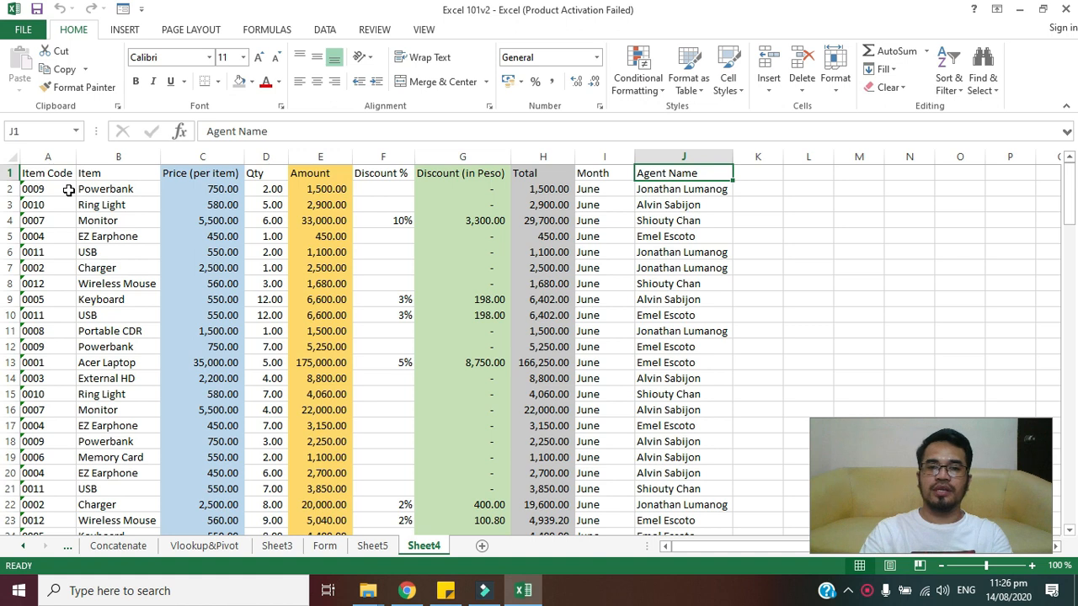
key("Down")
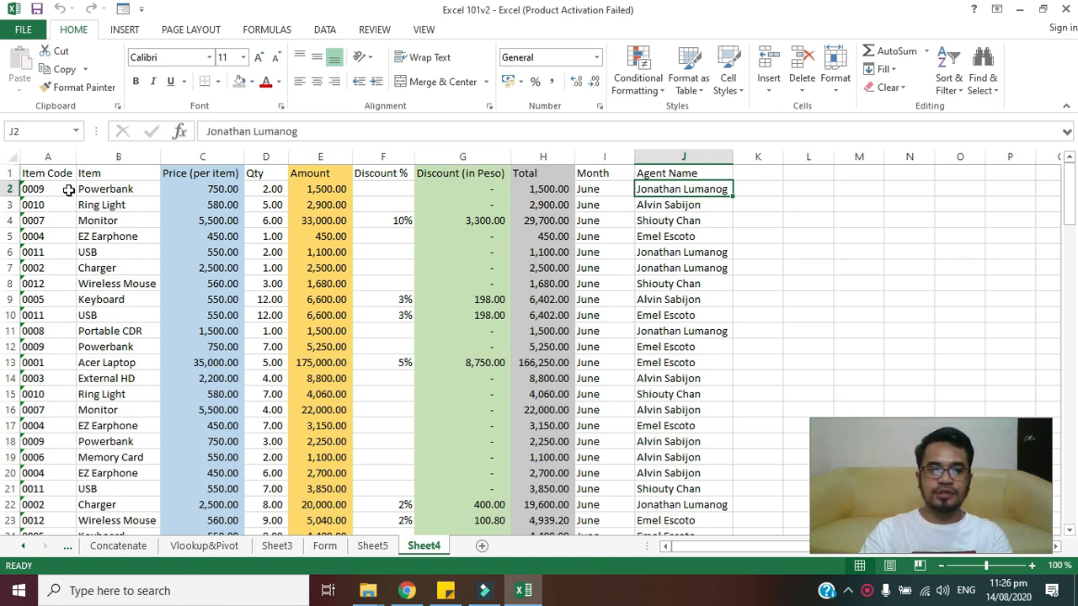
key("Down")
key("Left")
key("Left")
key("Left")
key("Left")
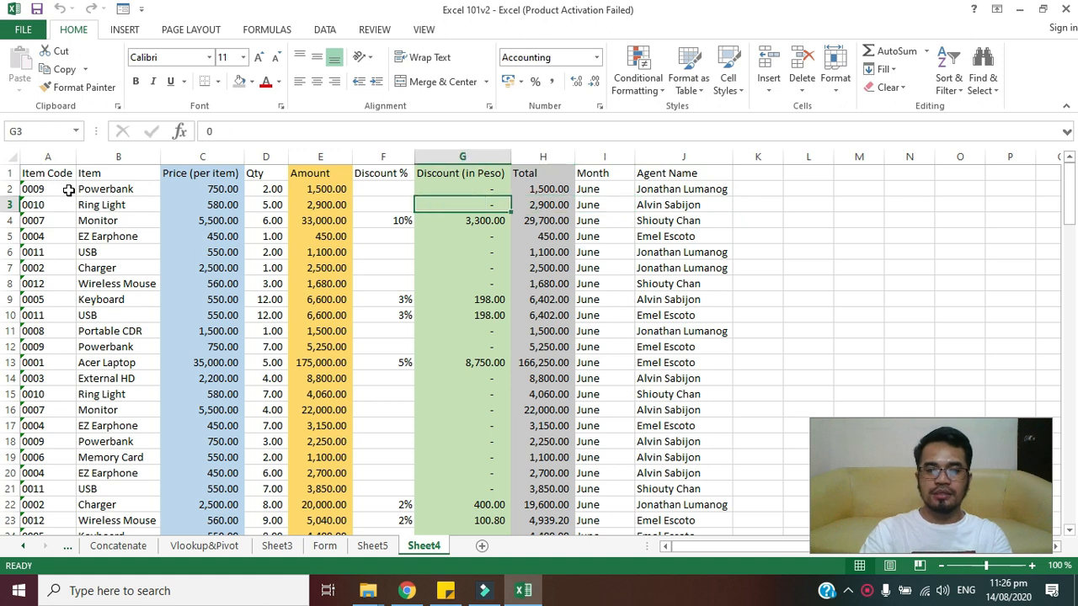
key("Down")
key("Left")
key("Left")
key("Left")
key("Left")
key("Left")
key("Right")
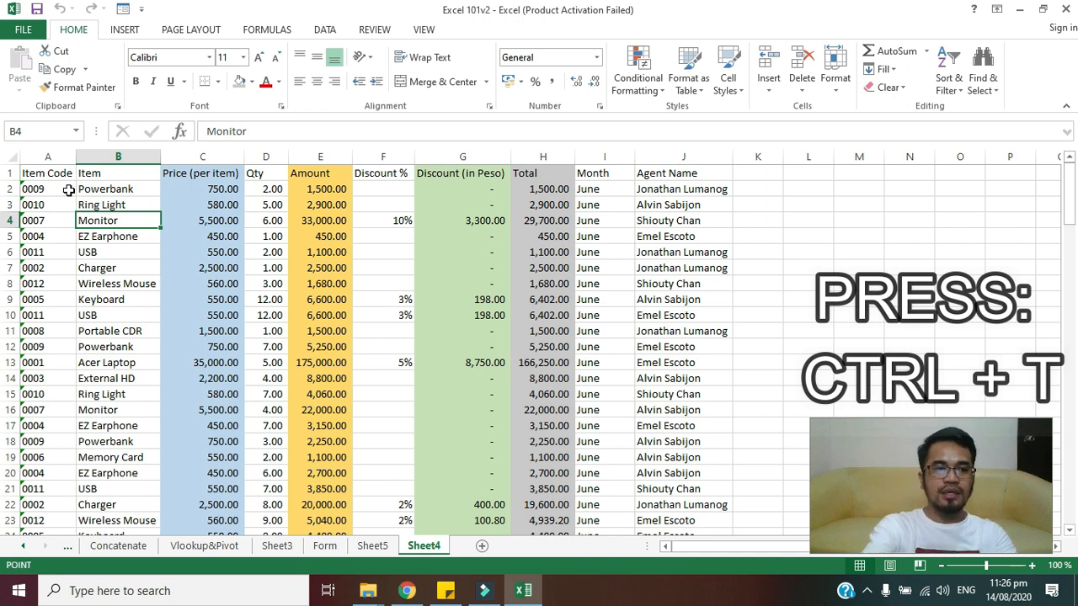
Step: Check the range proposed for a table from the sales data, from the header row down to the last record
key("ctrl+t")
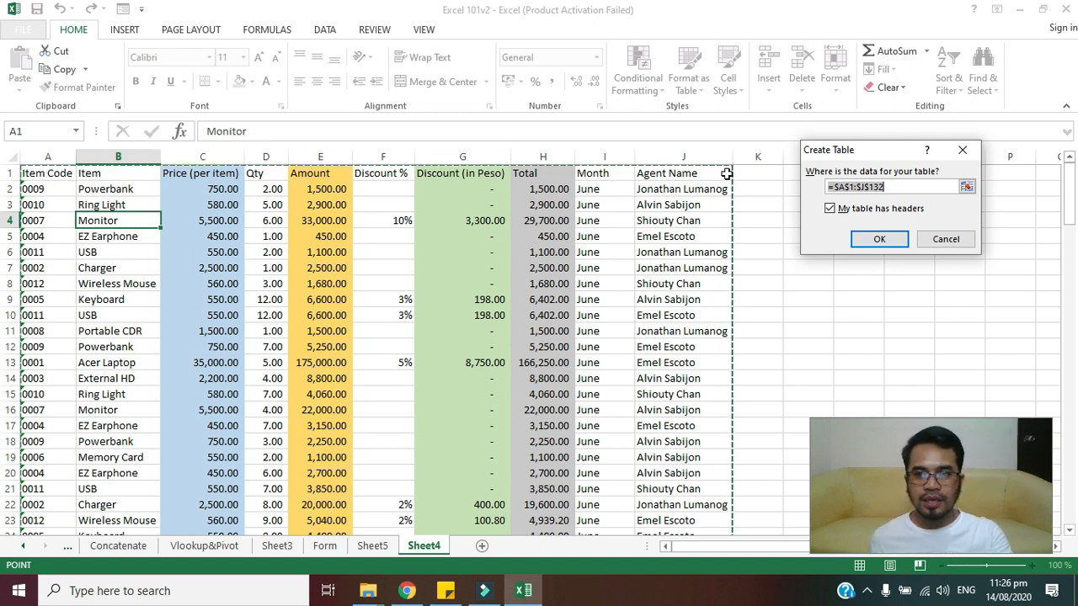
scroll(680, 438, "down", 20)
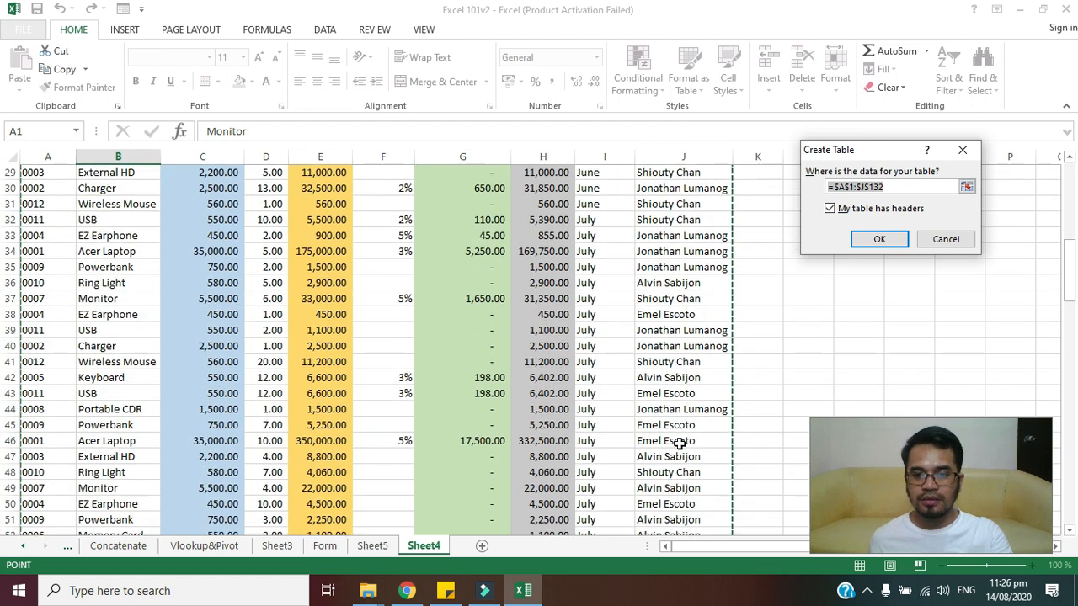
scroll(665, 436, "down", 9)
scroll(775, 373, "up", 10)
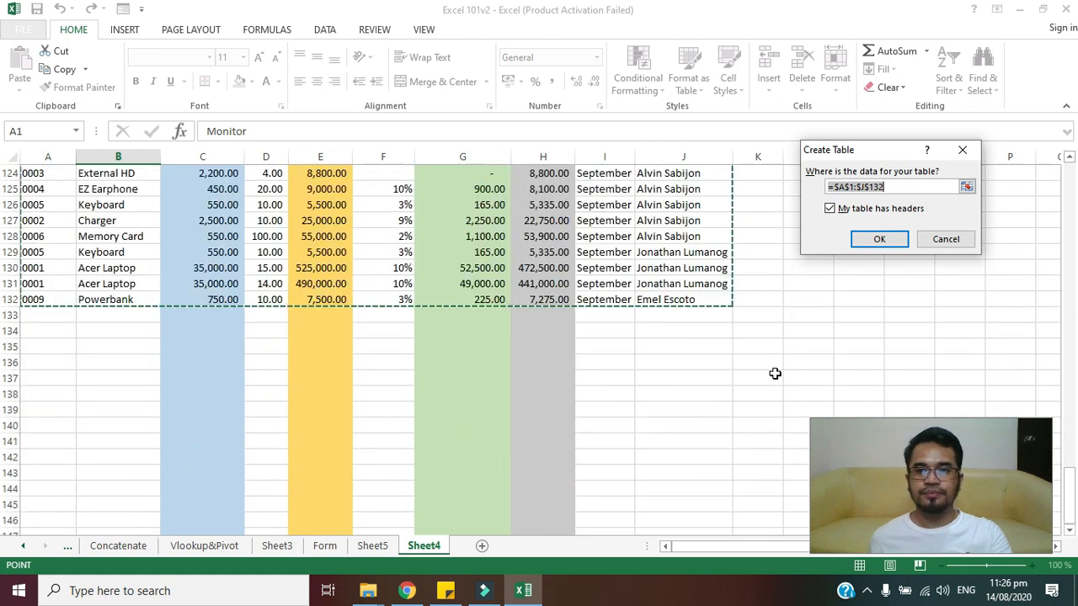
left_click(962, 149)
scroll(252, 353, "up", 20)
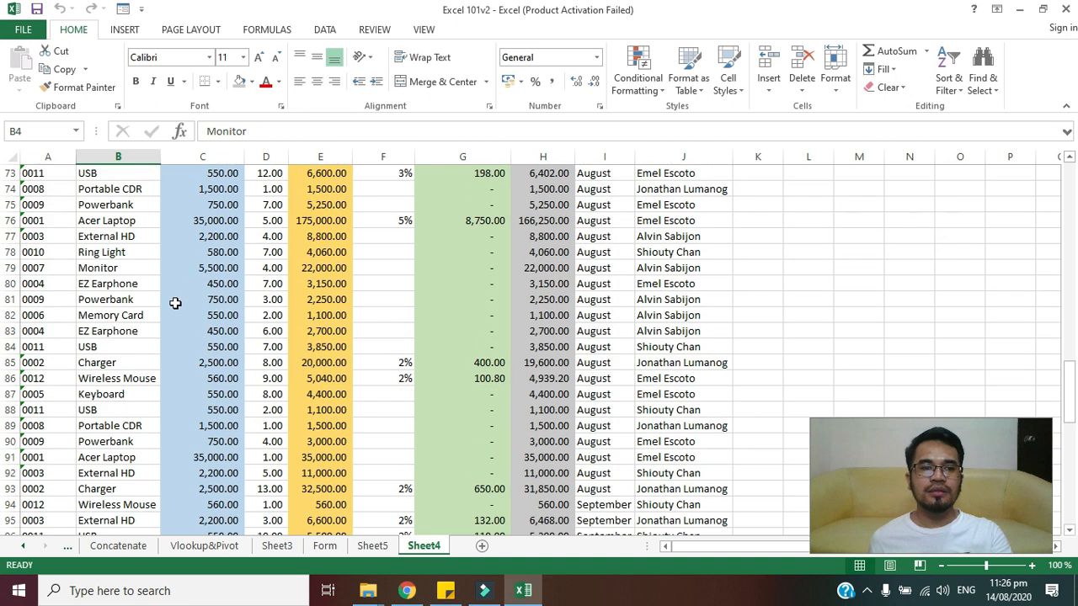
scroll(204, 252, "up", 6)
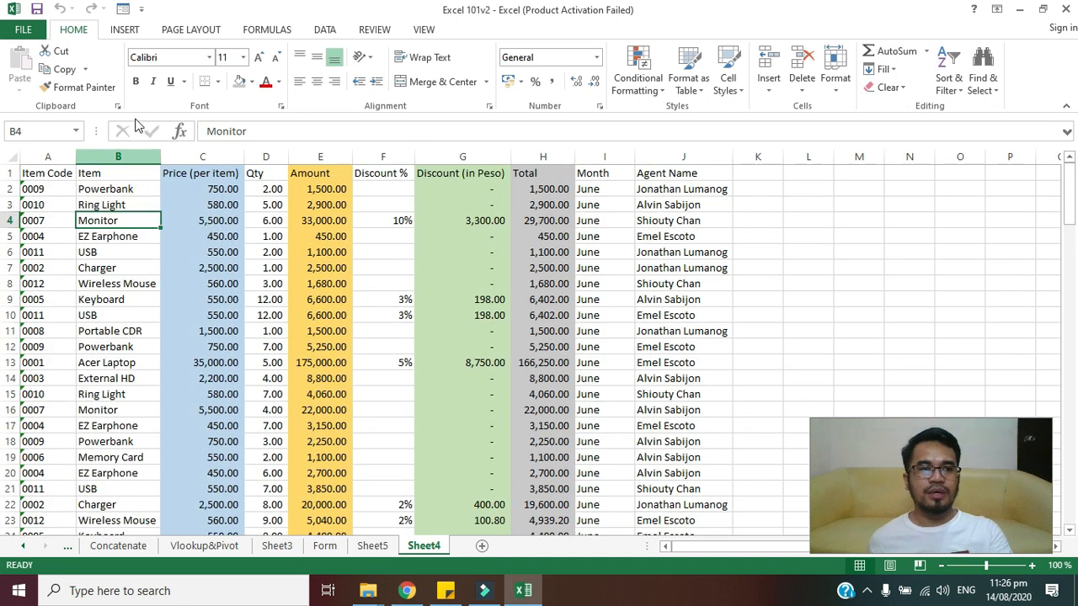
left_click(126, 30)
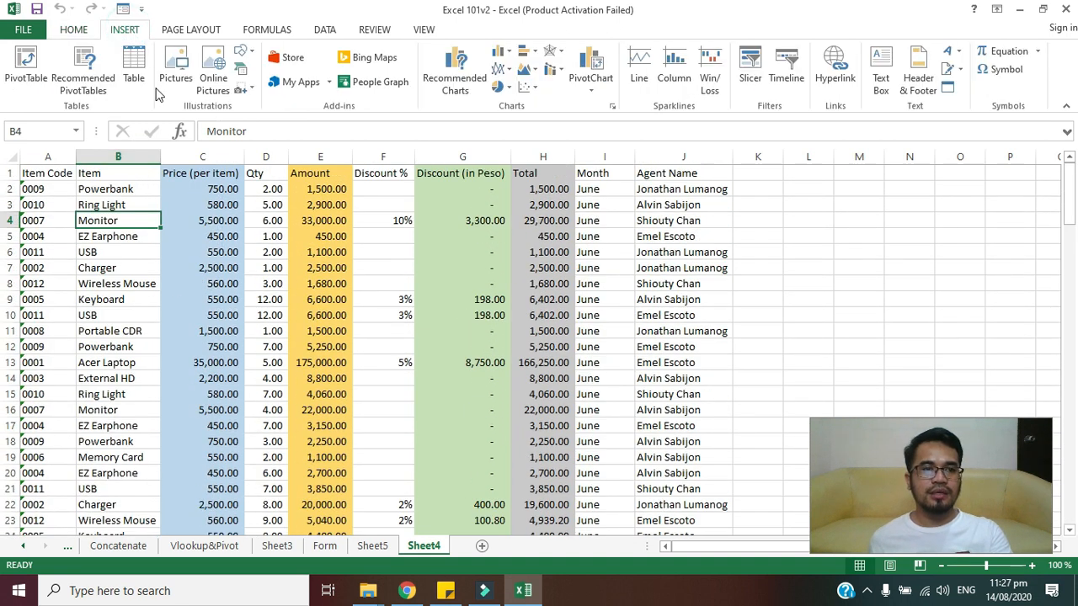
left_click(133, 75)
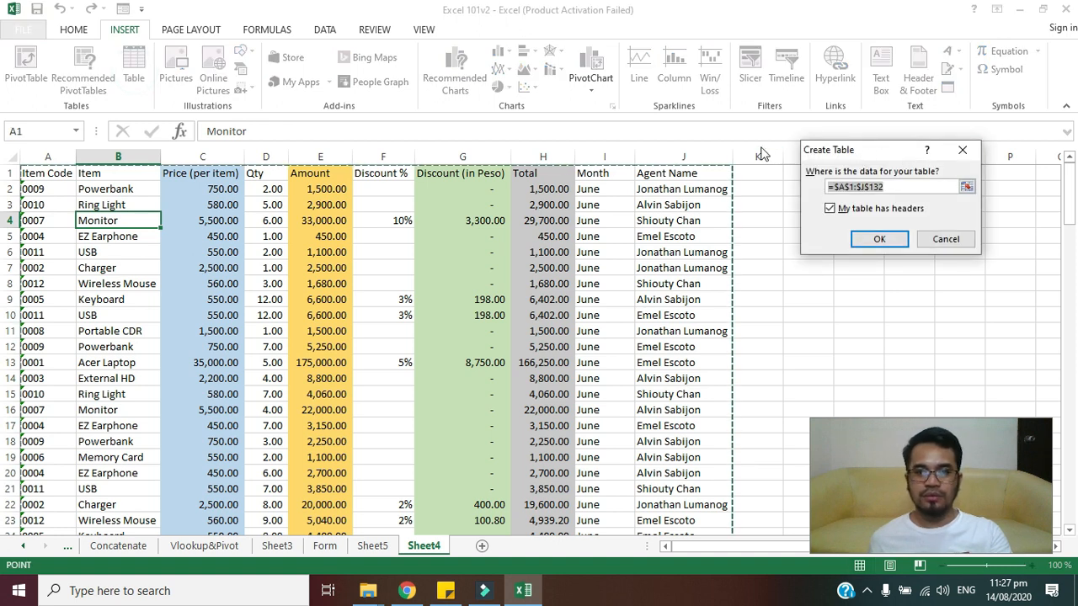
left_click(962, 150)
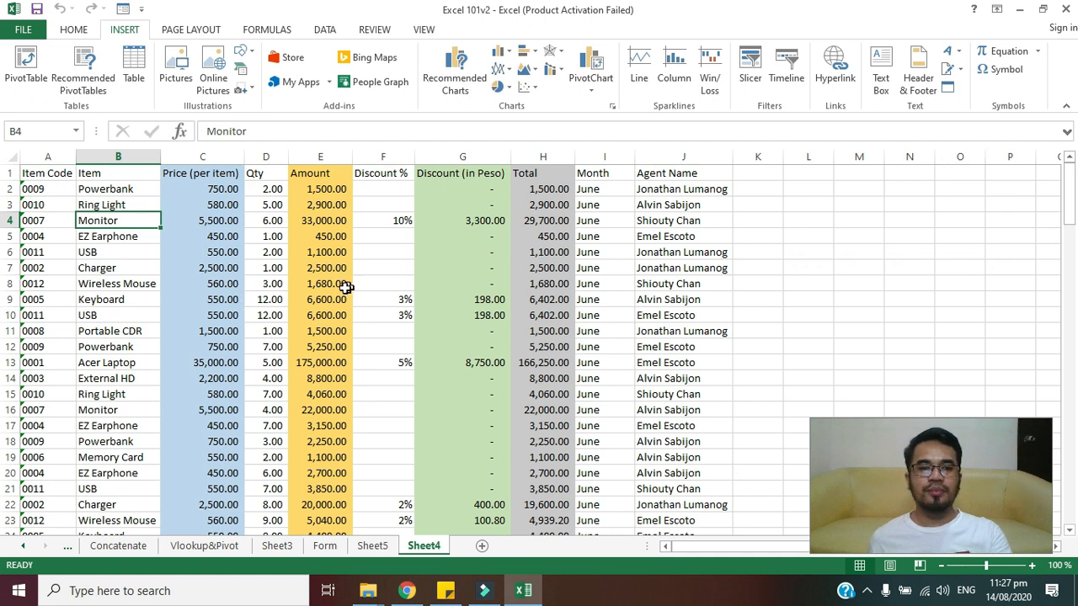
left_click_drag(332, 291, 327, 318)
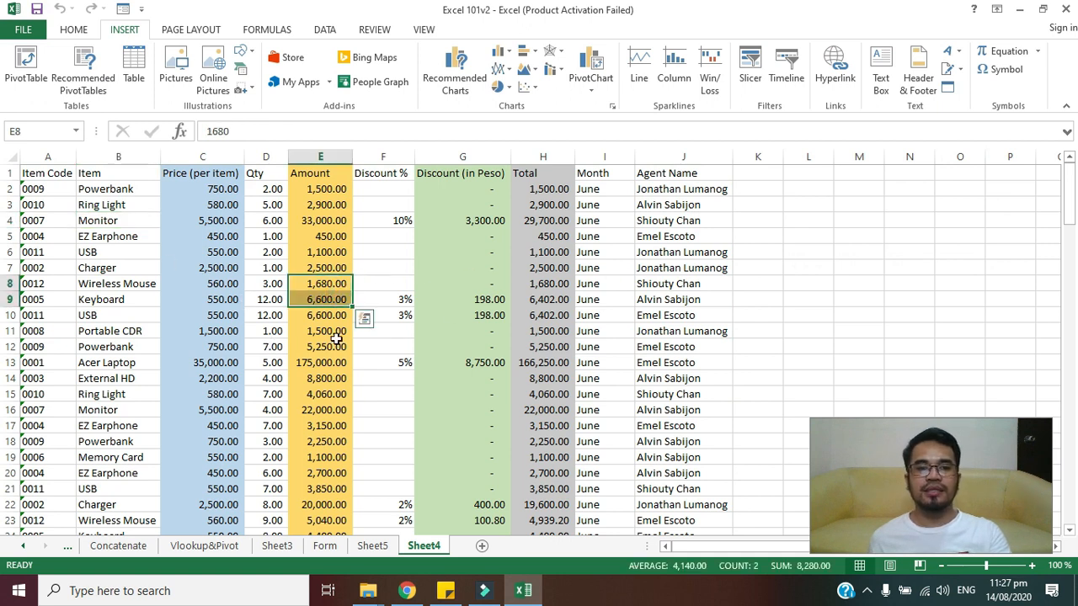
left_click(315, 346)
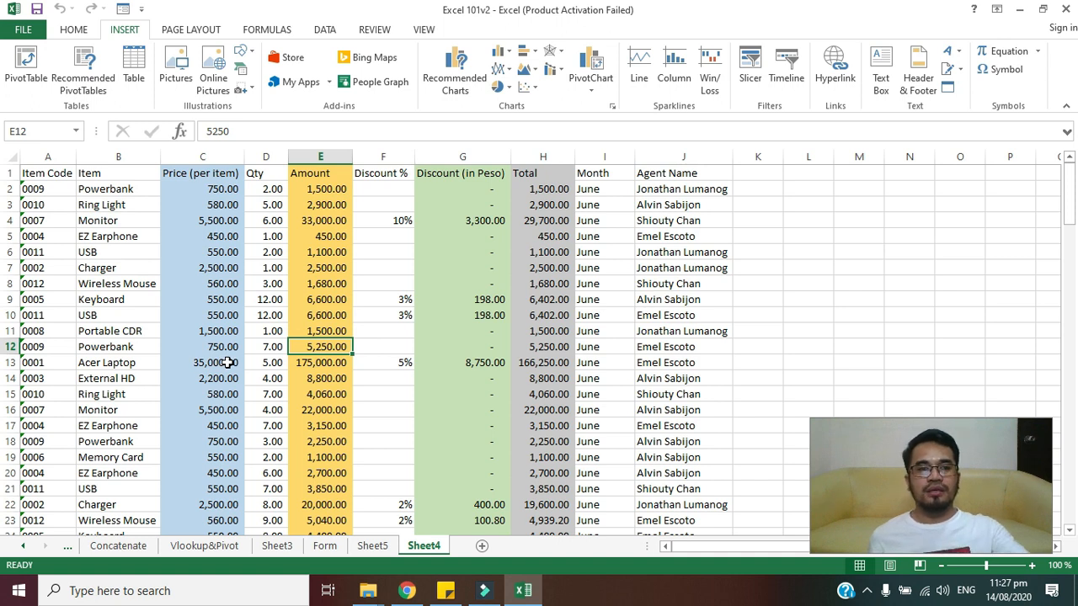
Step: Create a table starting from an empty cell, using the range A1:J132 and leaving the headers option off
left_click(867, 317)
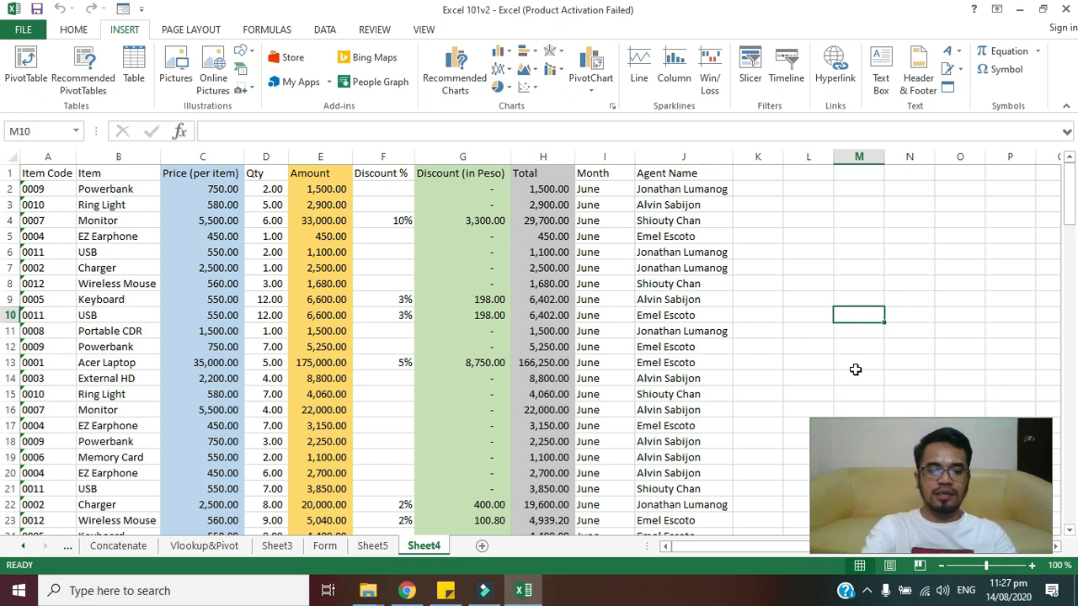
key("ctrl+t")
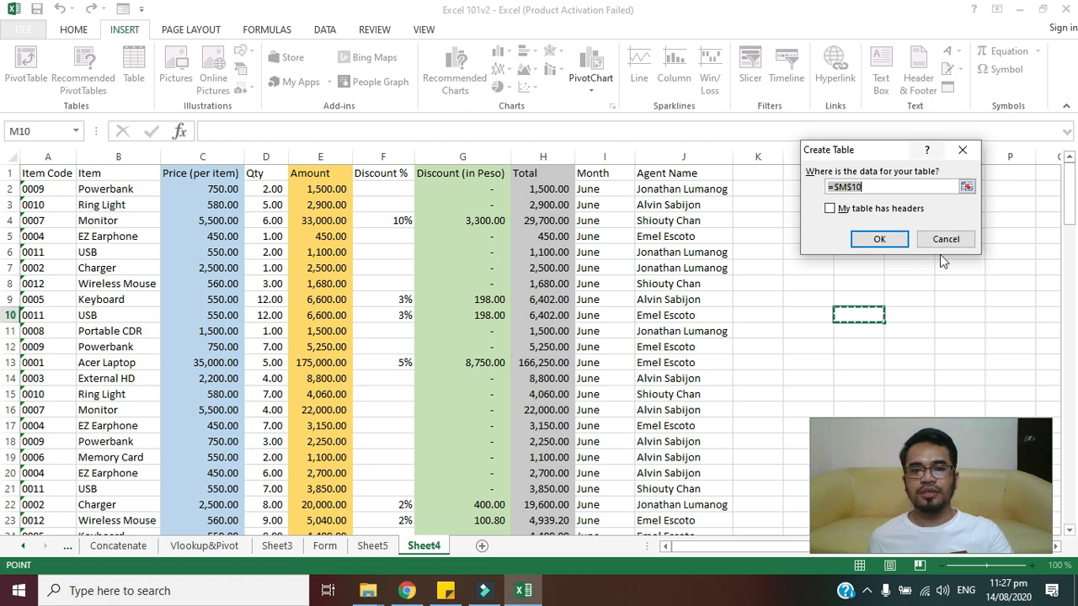
left_click(49, 174)
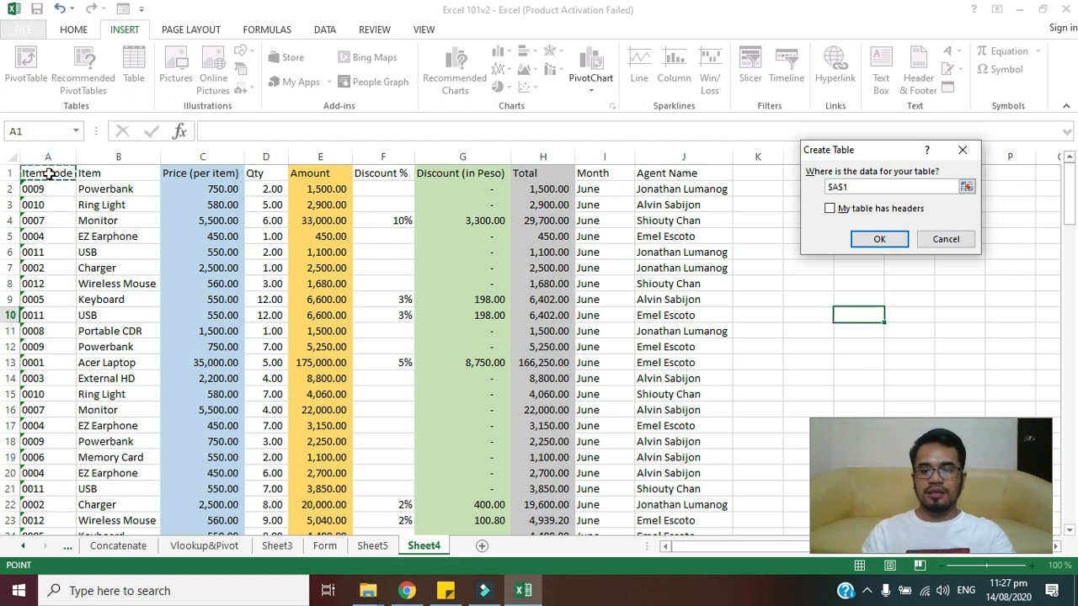
key("ctrl+shift+Right")
key("ctrl+shift+Down")
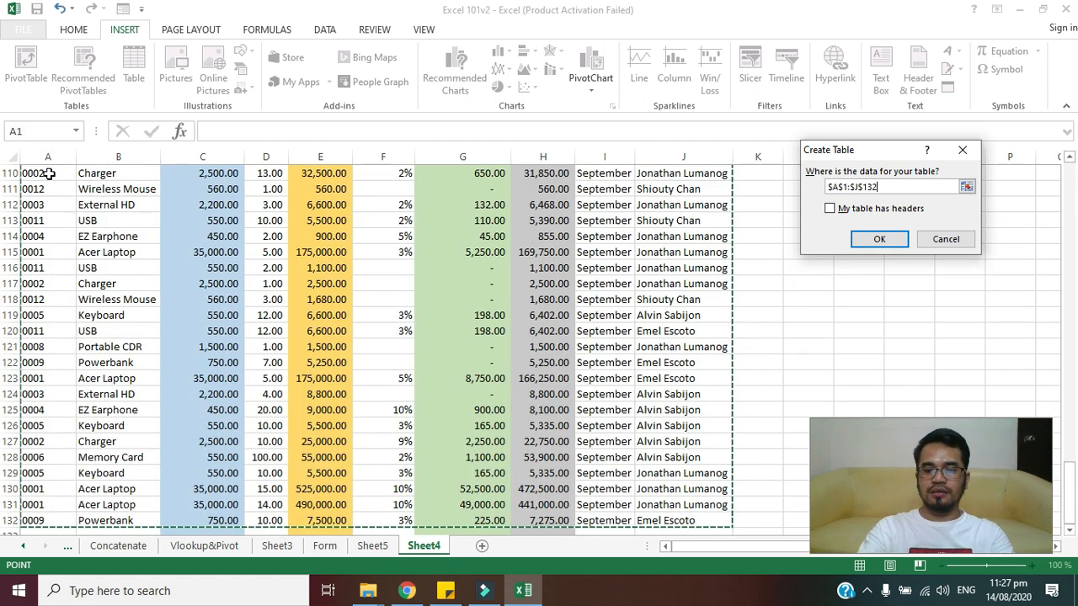
key("Return")
scroll(339, 333, "up", 9)
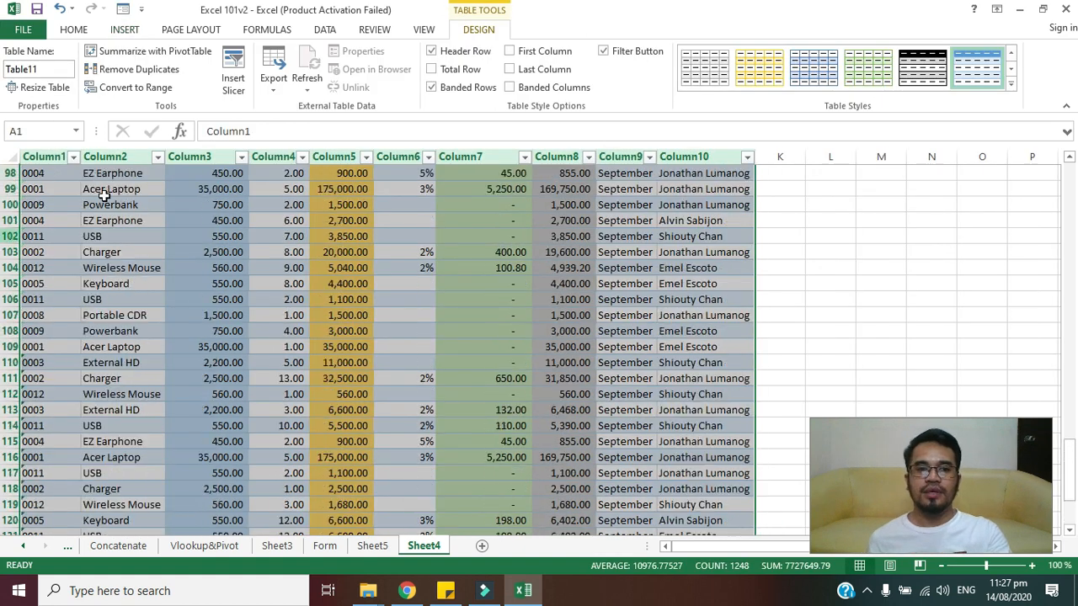
scroll(825, 365, "up", 17)
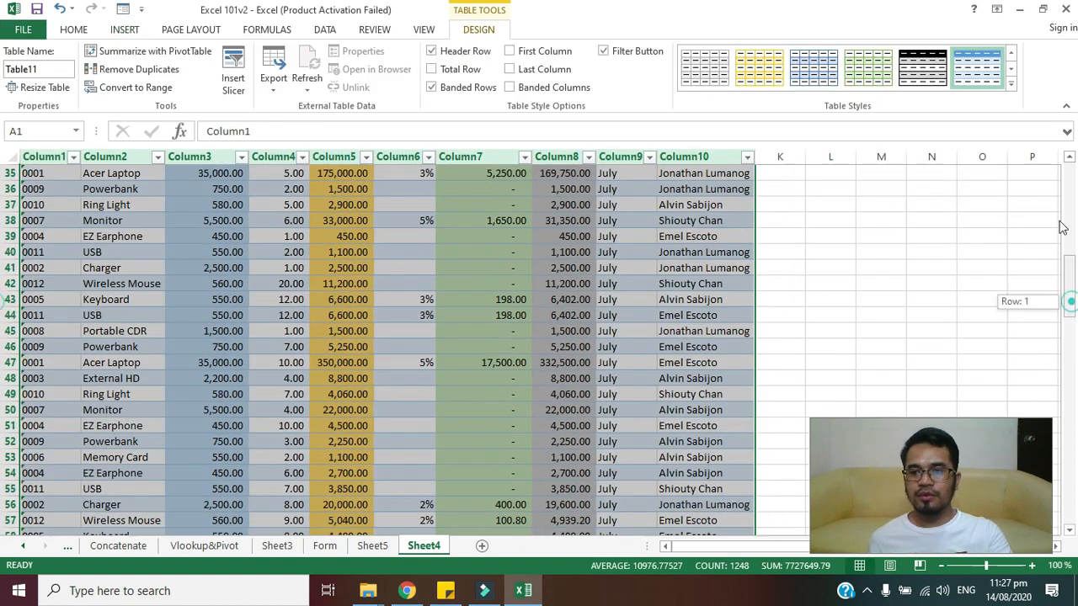
scroll(584, 410, "up", 10)
left_click(380, 297)
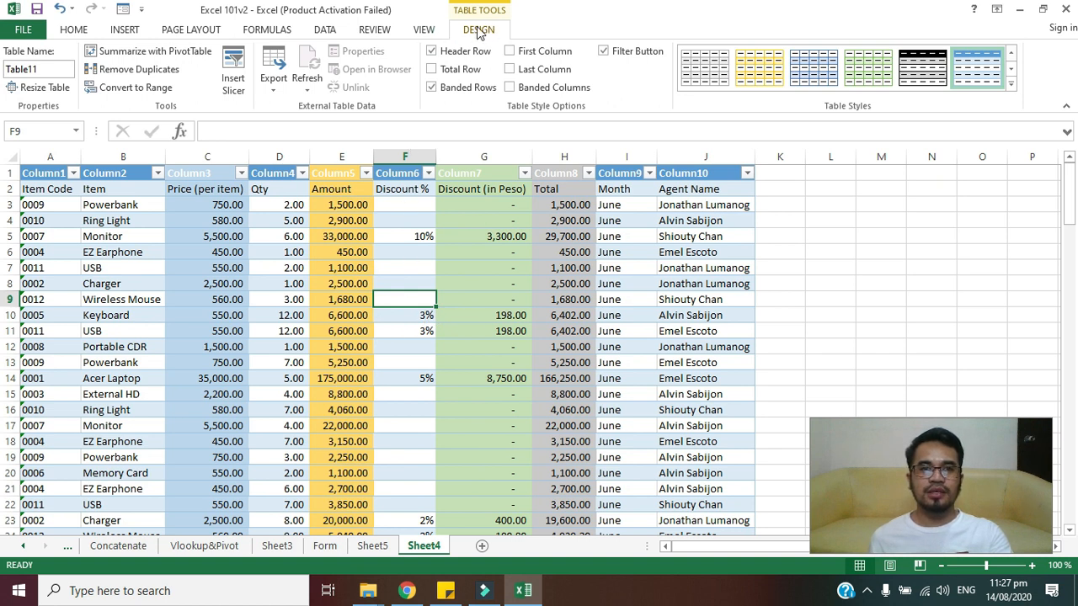
Step: Look at the fields offered for the table's slicers without inserting any, and undo the table creation
left_click(233, 77)
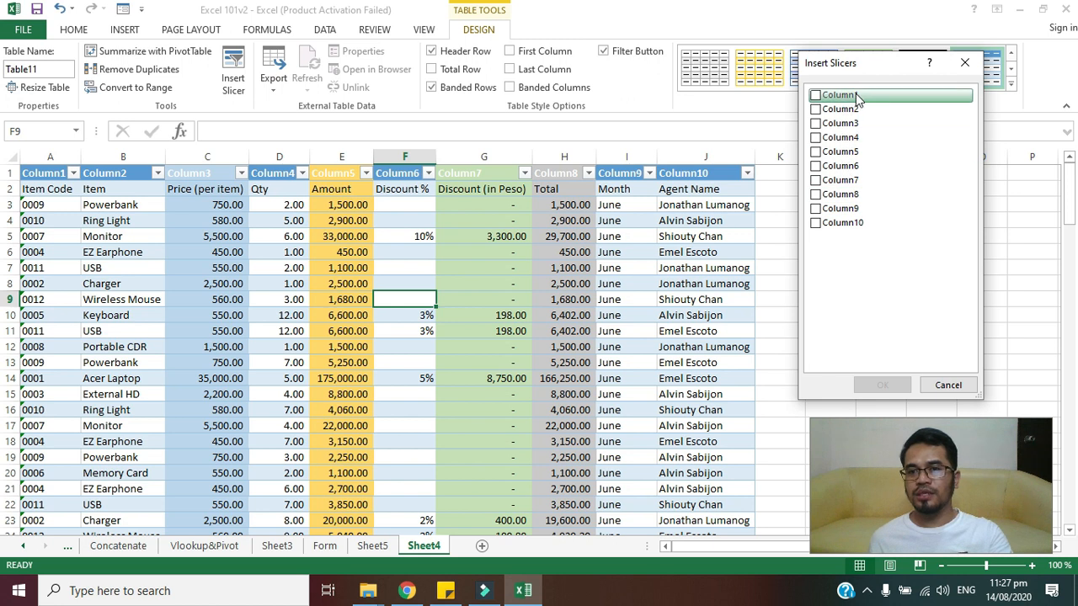
left_click(961, 68)
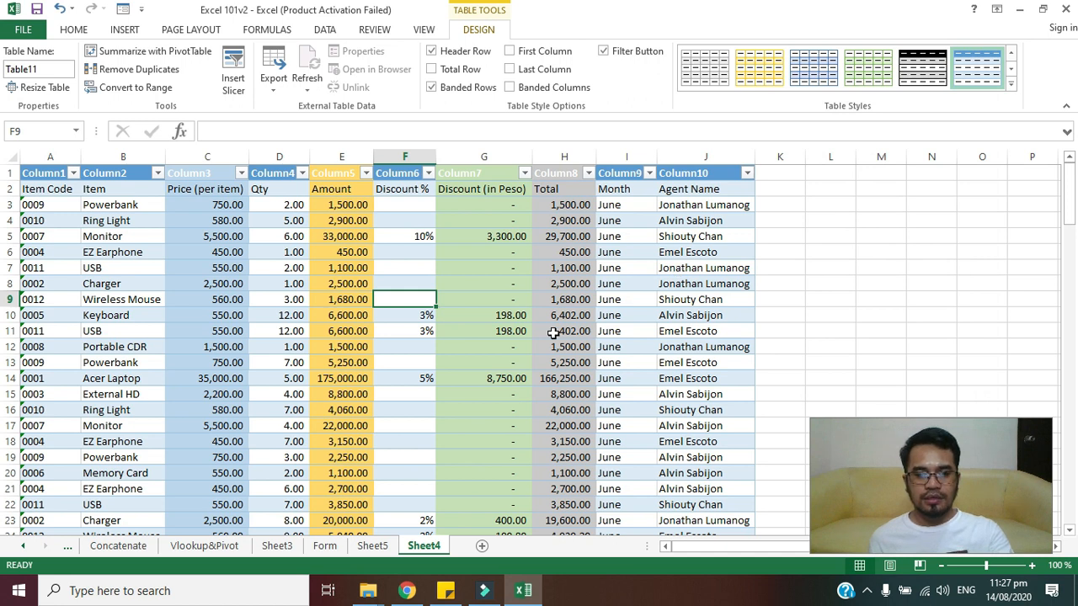
key("ctrl+z")
Step: Try converting the sales data A1:J132 to a table with the headers option turned off, and undo it
left_click(320, 331)
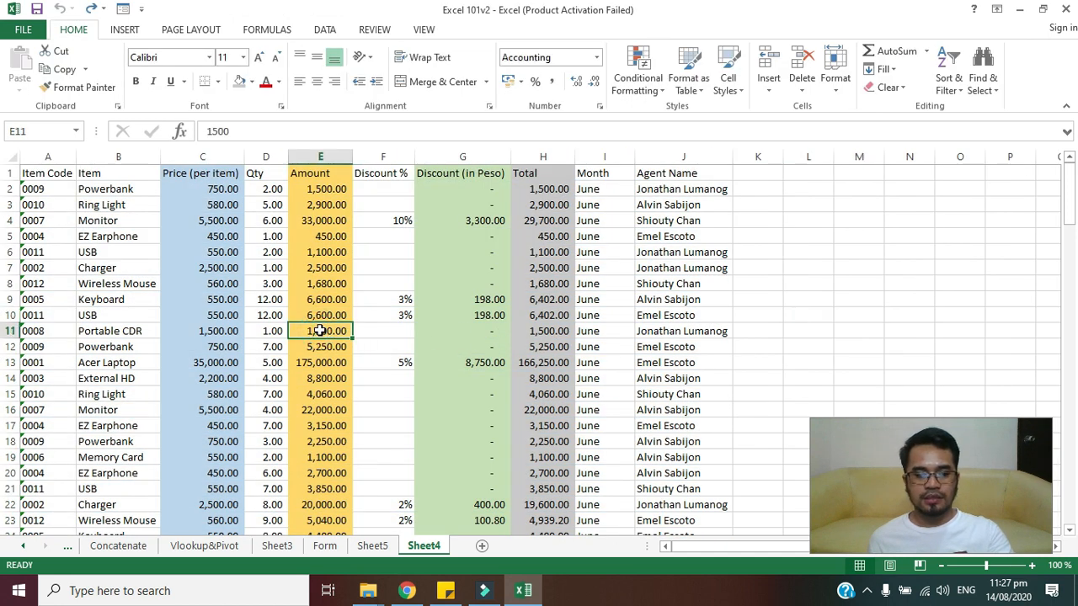
key("ctrl+t")
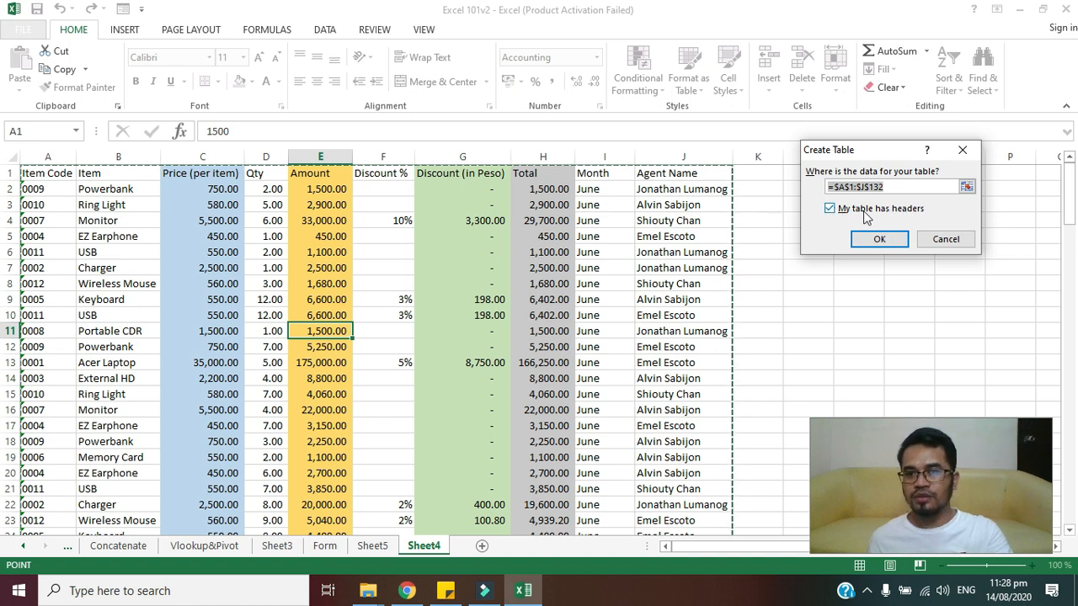
left_click(830, 210)
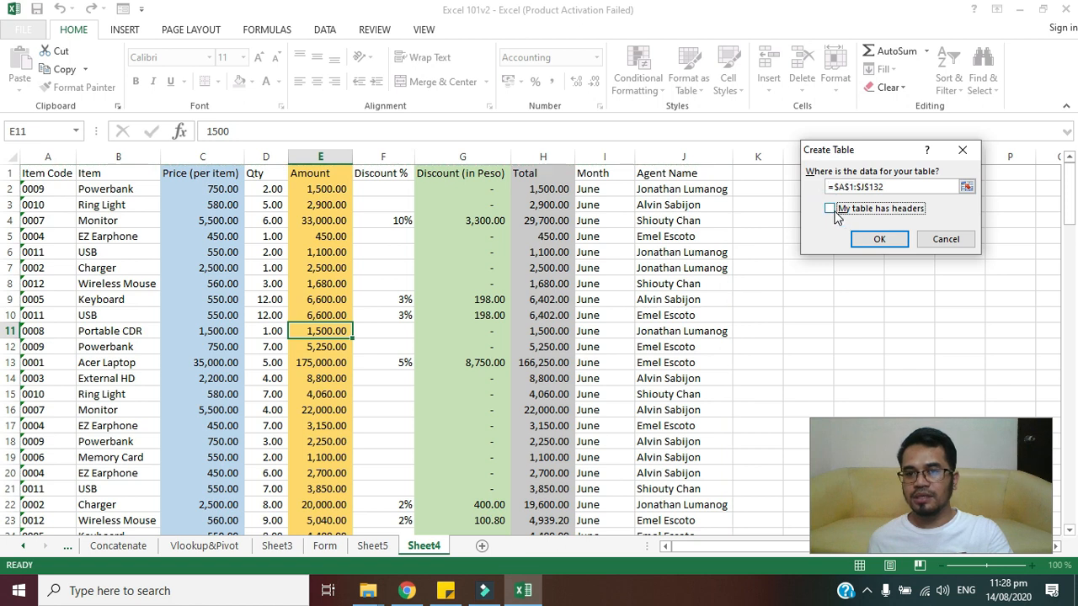
left_click(878, 239)
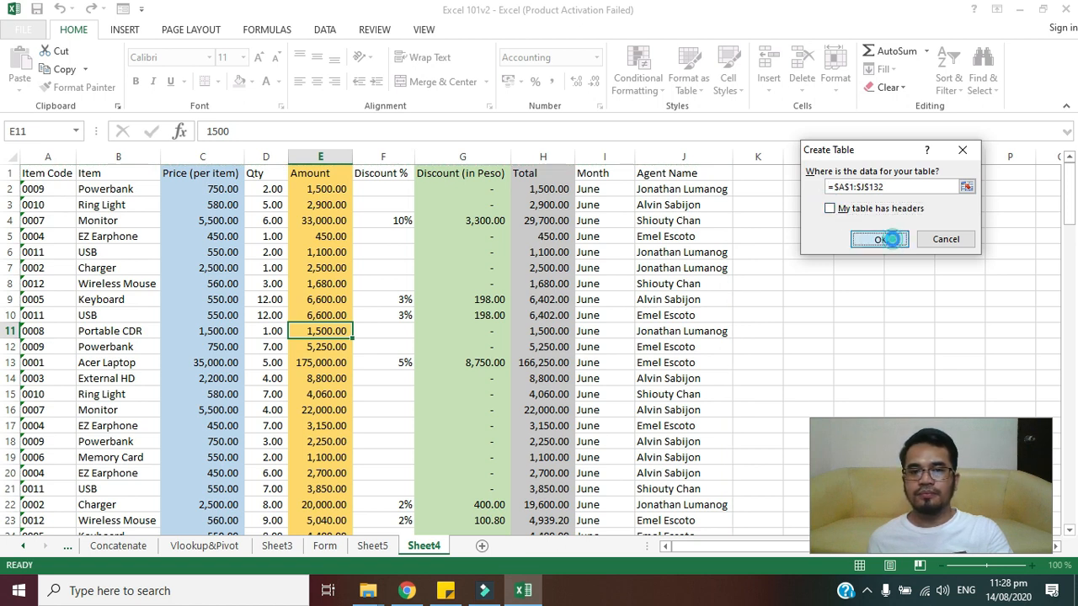
left_click_drag(724, 178, 34, 173)
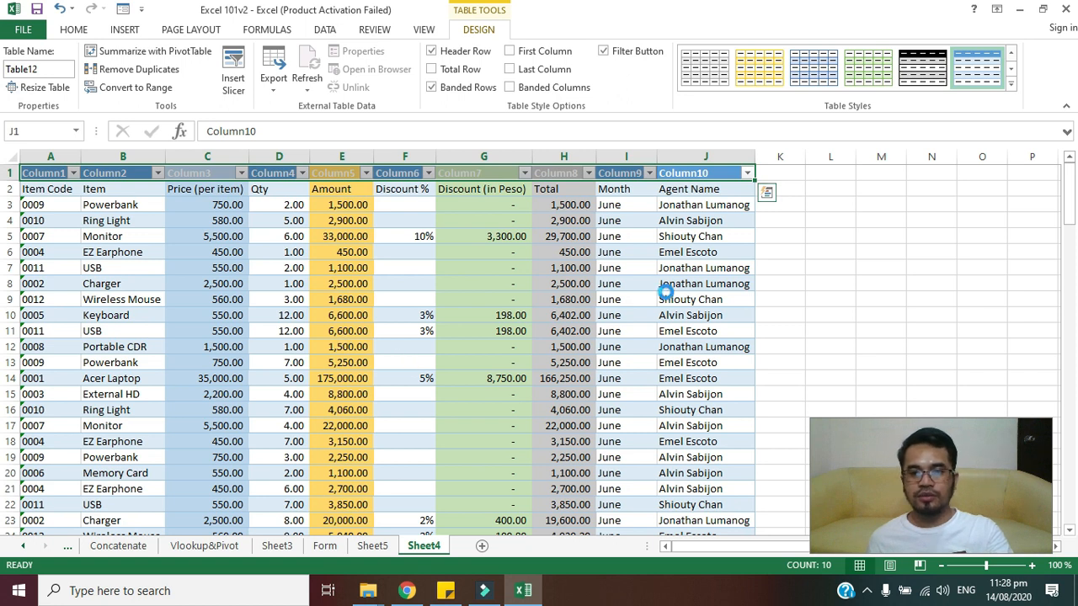
key("ctrl+z")
Step: Convert the sales data A1:J132 to a table with its first row as headers, and select the header row
left_click(670, 279)
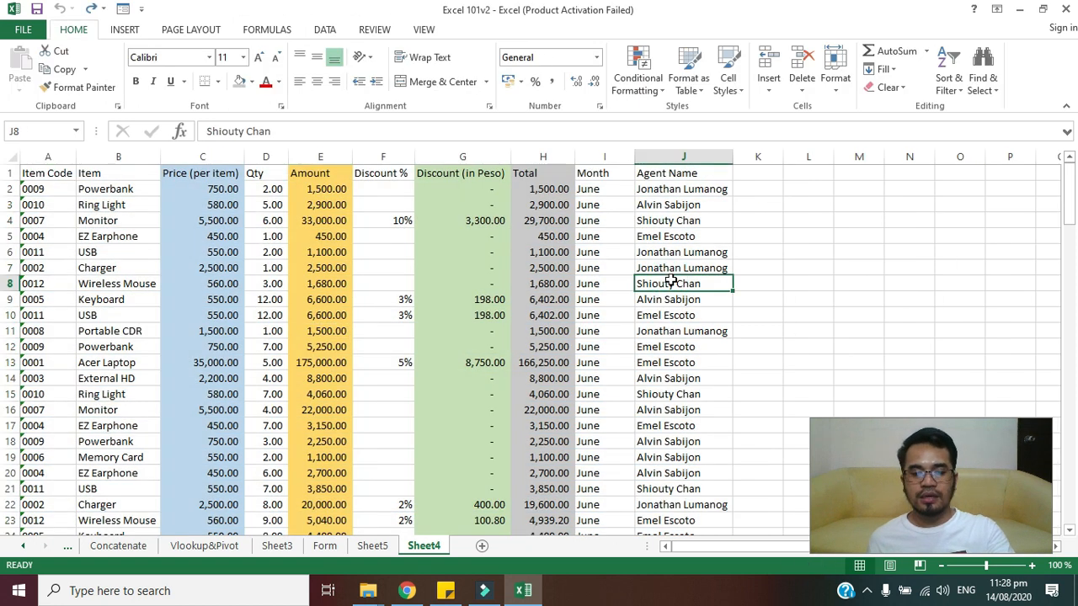
key("ctrl+t")
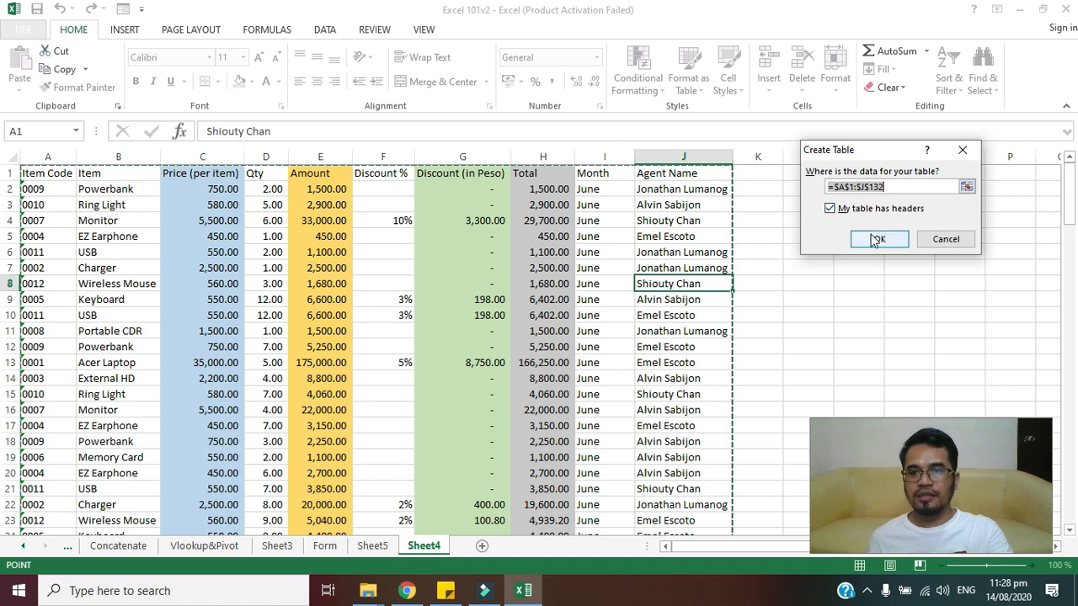
left_click(875, 240)
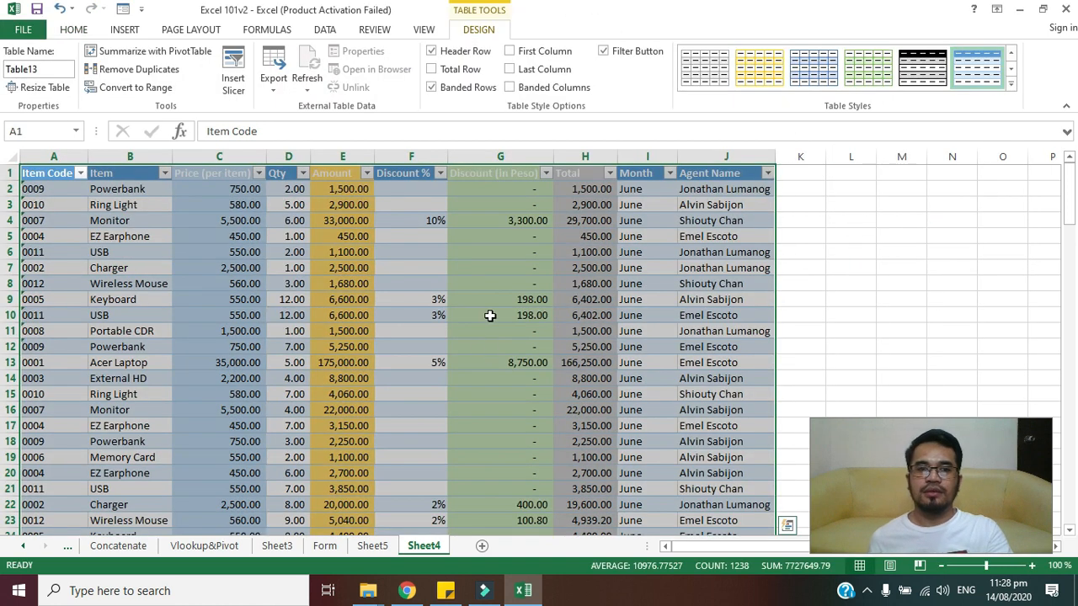
left_click(477, 317)
left_click_drag(712, 173, 79, 182)
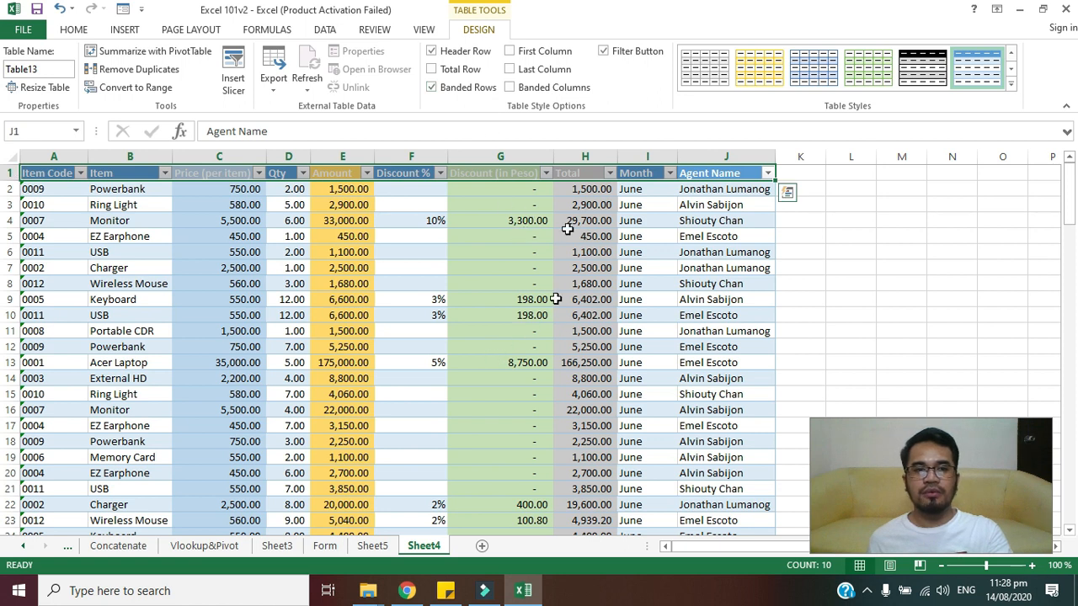
Step: Insert slicers for the table's Agent Name, Month and Item fields
left_click(233, 74)
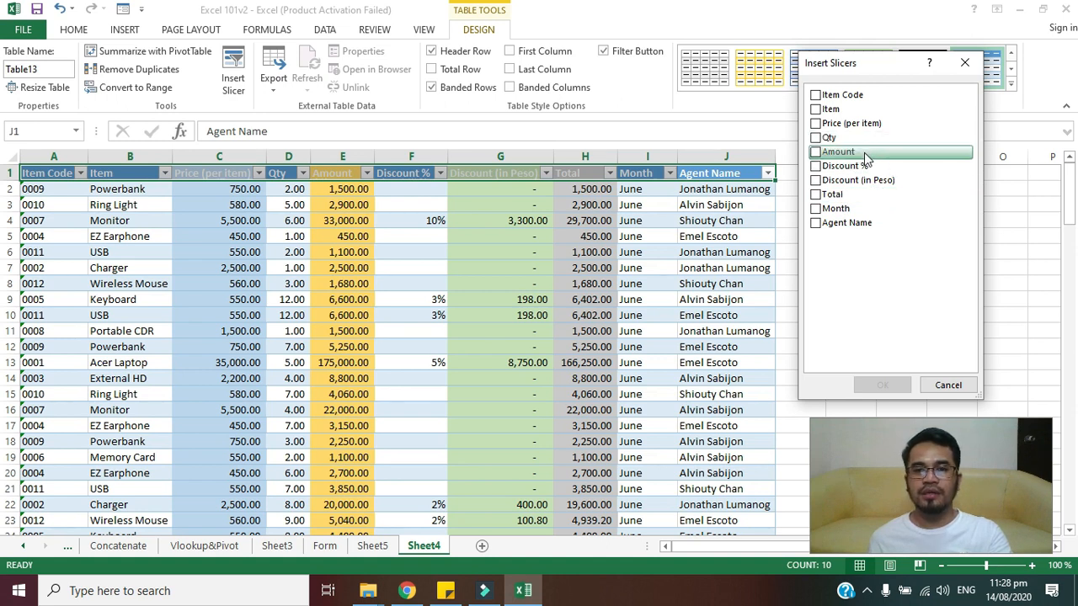
left_click(819, 226)
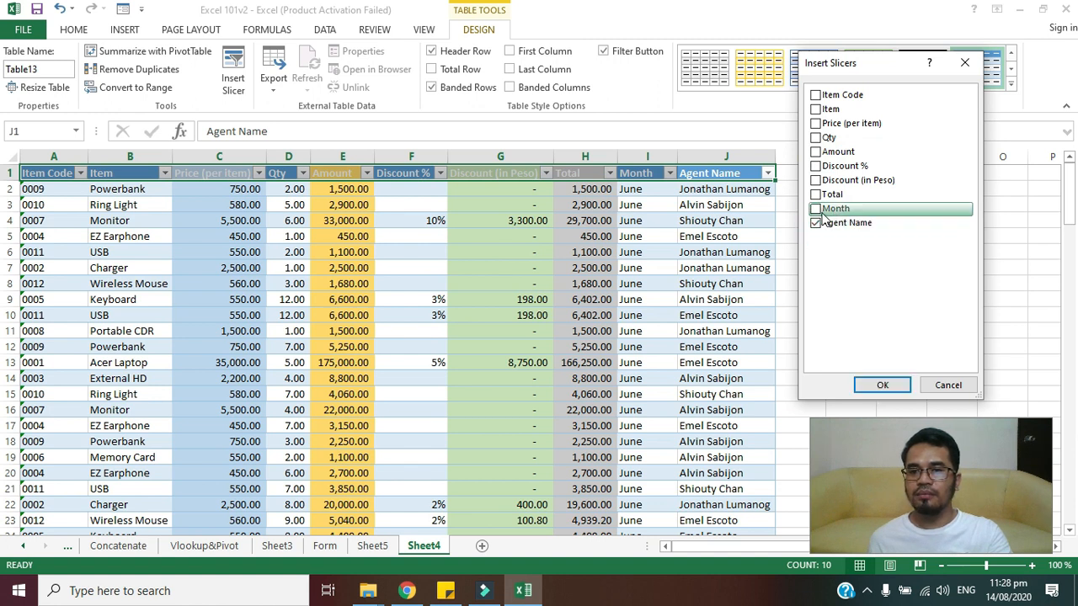
left_click(816, 210)
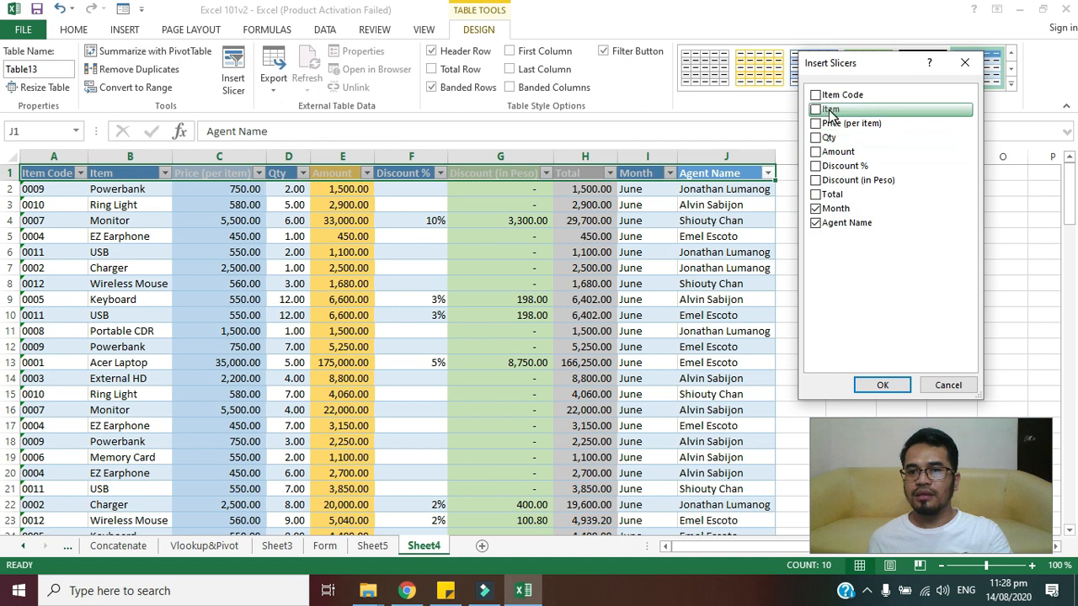
left_click(815, 111)
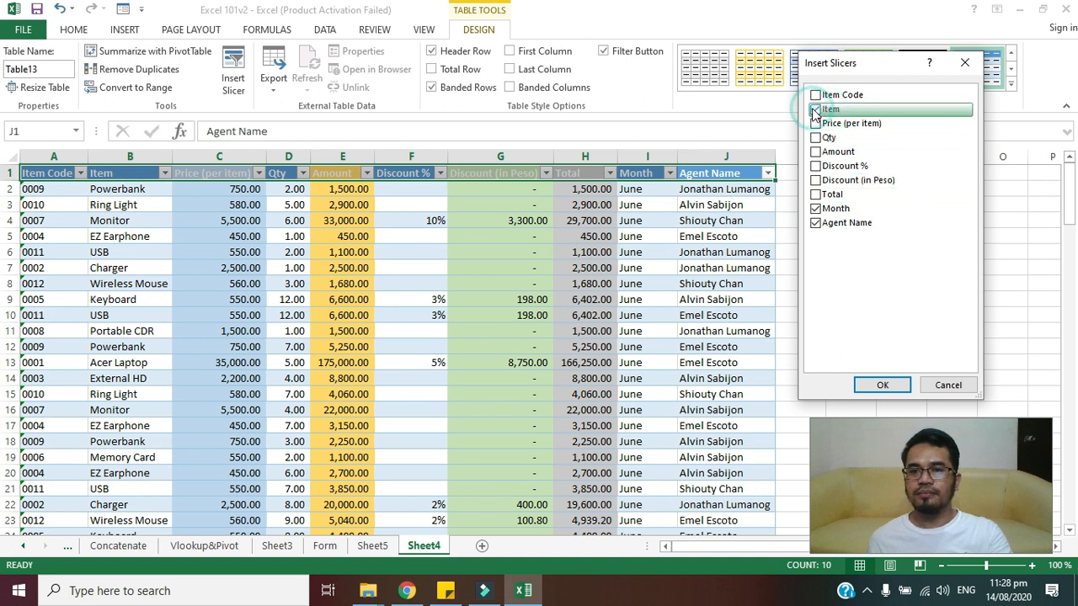
left_click(879, 385)
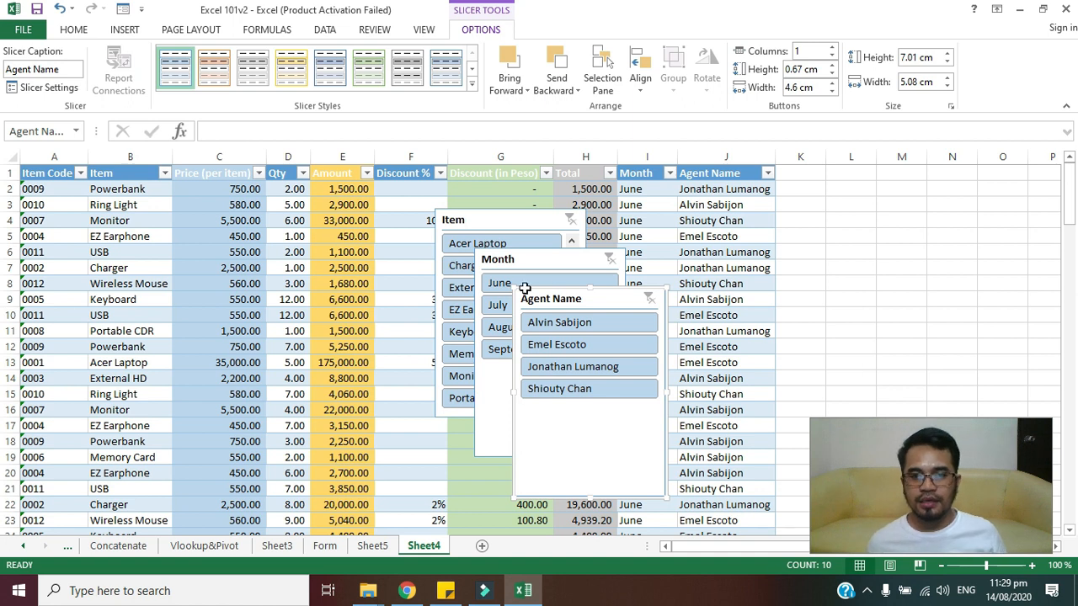
Step: Arrange the Item, Month and Agent Name slicers side by side in that order, in the empty columns beside the table
left_click_drag(515, 225, 854, 194)
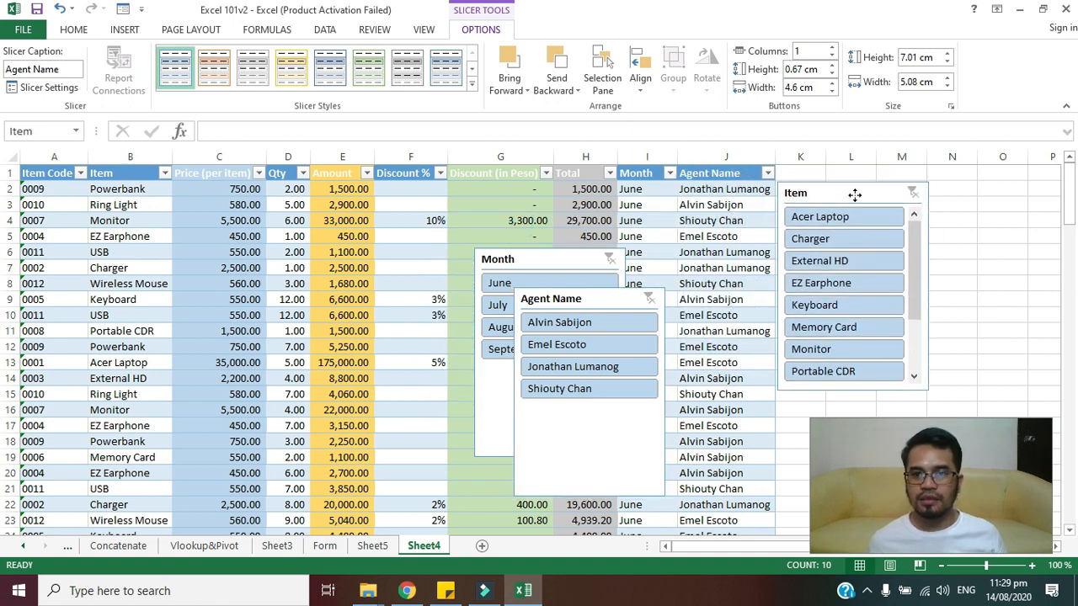
left_click_drag(554, 260, 984, 197)
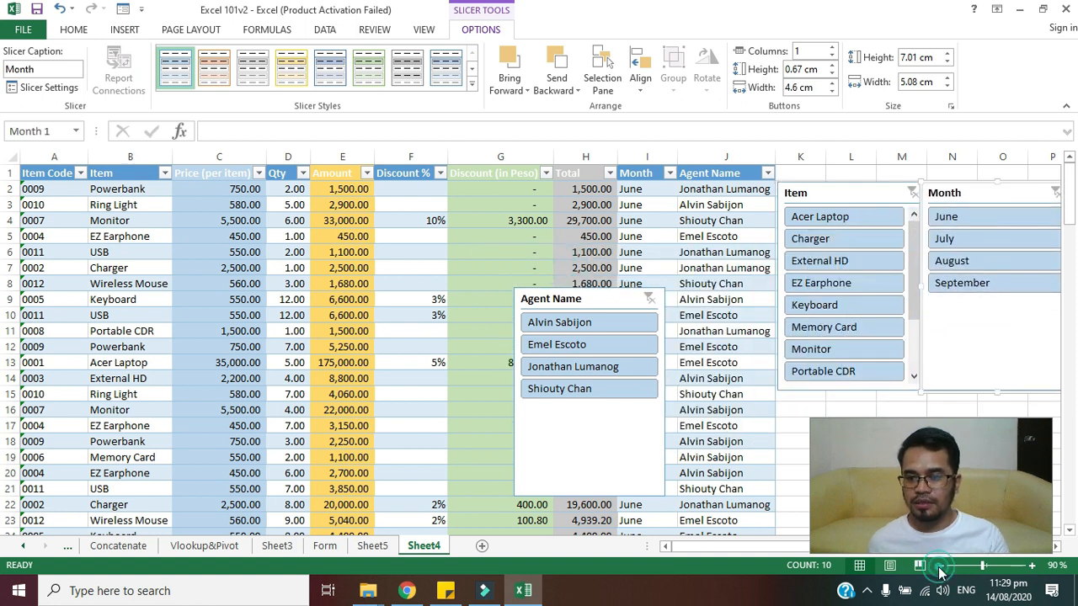
left_click(941, 566)
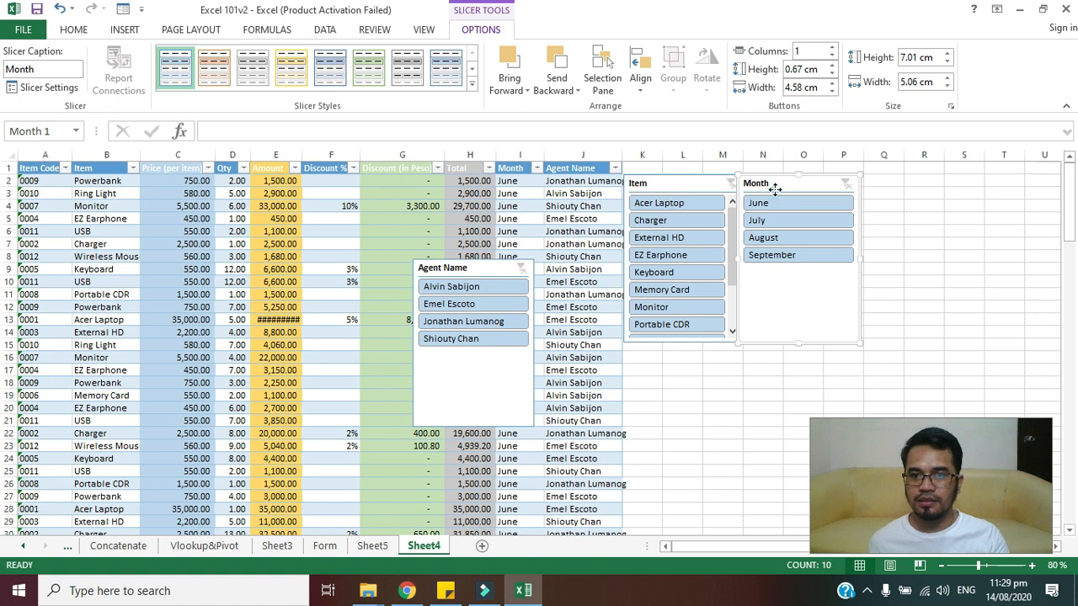
left_click_drag(774, 190, 782, 190)
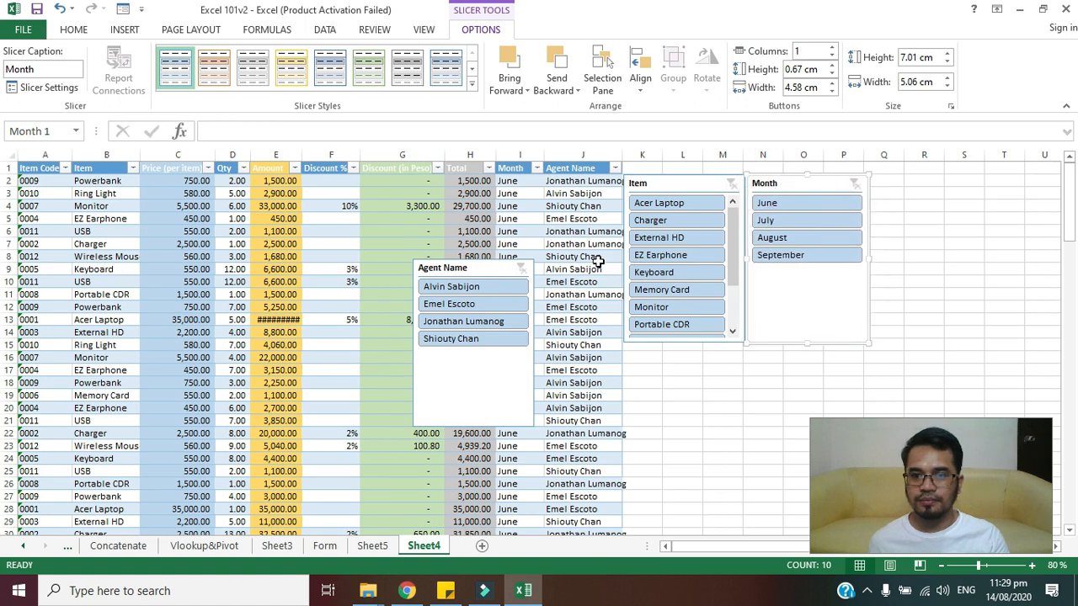
left_click(890, 208)
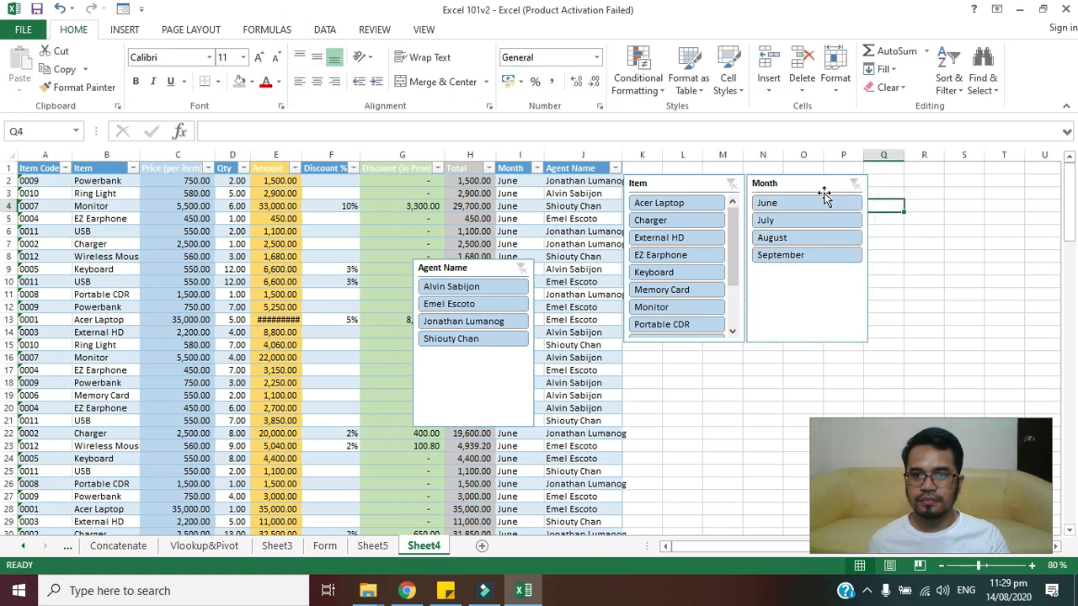
left_click_drag(489, 268, 948, 183)
left_click(762, 387)
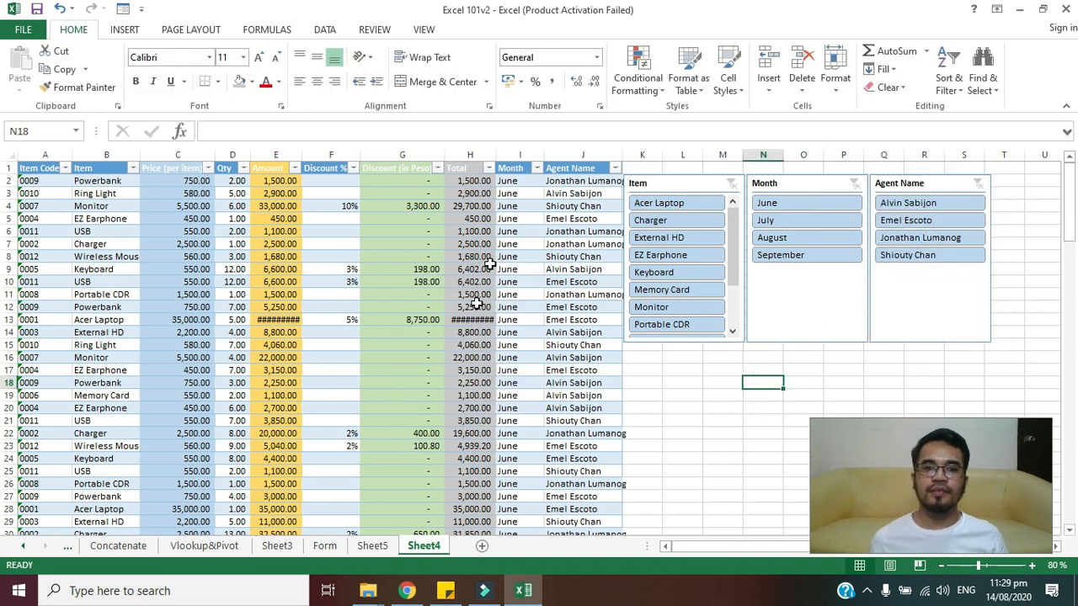
Step: Widen the Total and Amount columns slightly so their largest values fit
left_click_drag(502, 154, 505, 154)
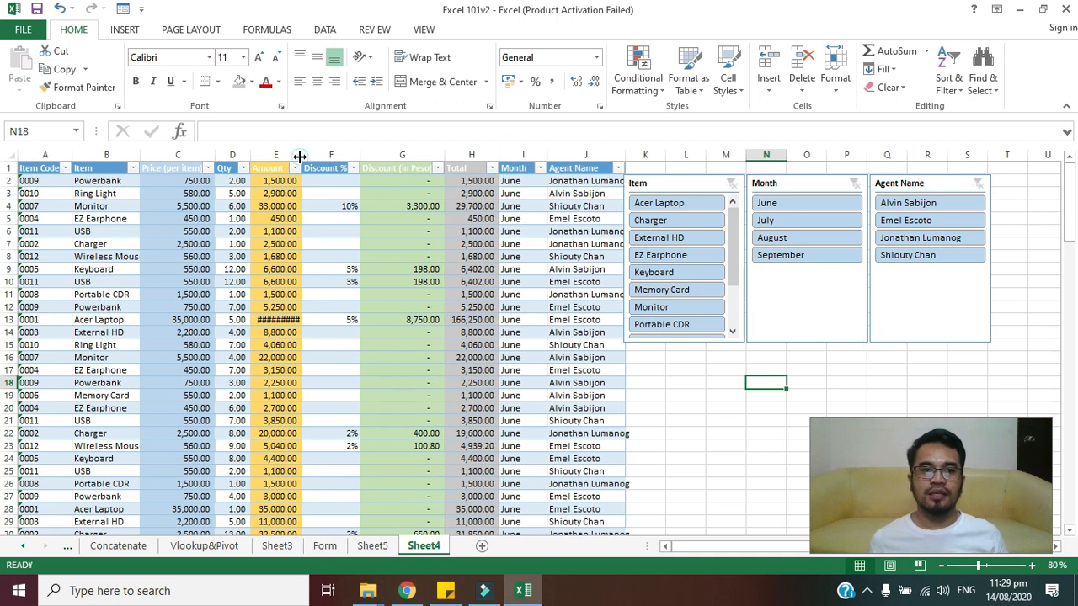
left_click_drag(299, 157, 302, 156)
scroll(477, 421, "down", 10)
scroll(196, 491, "up", 10)
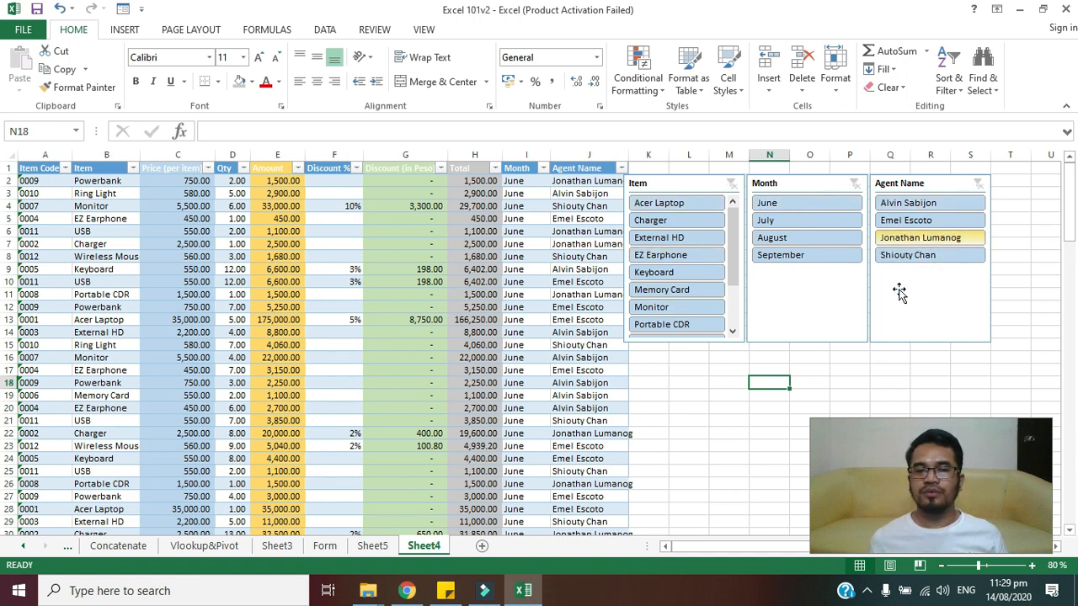
Step: Filter the table with the slicers to the first listed agent and the month of June
left_click(903, 204)
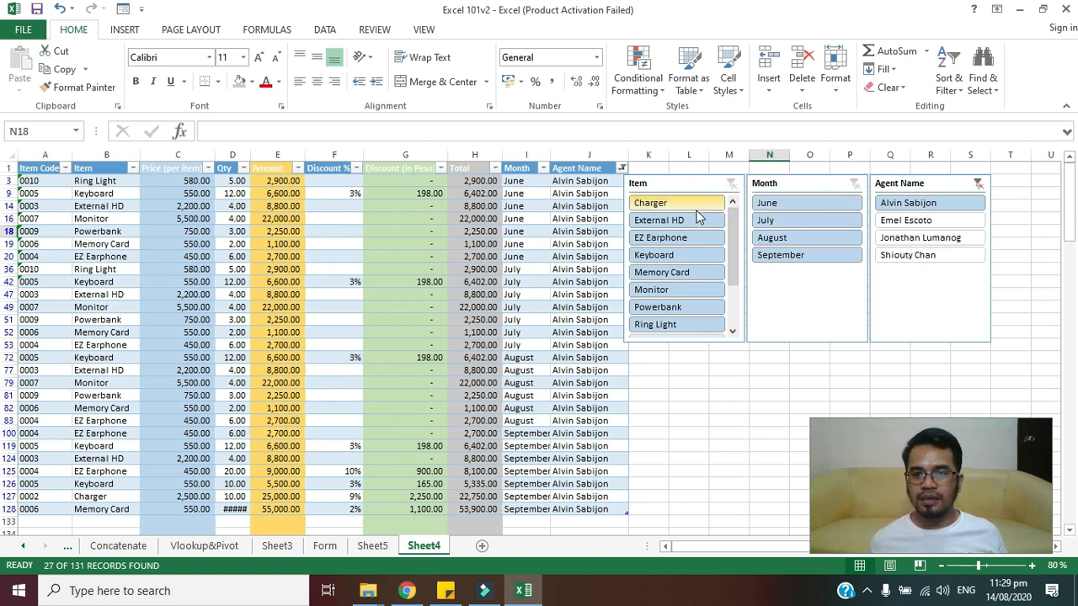
scroll(736, 252, "down", 2)
scroll(729, 219, "up", 2)
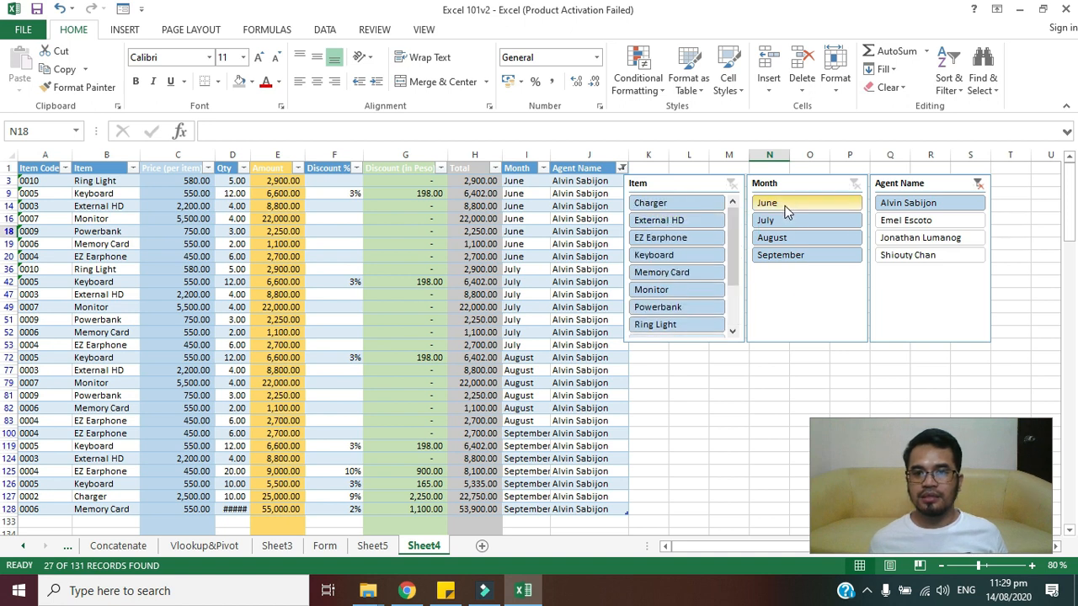
left_click(830, 202)
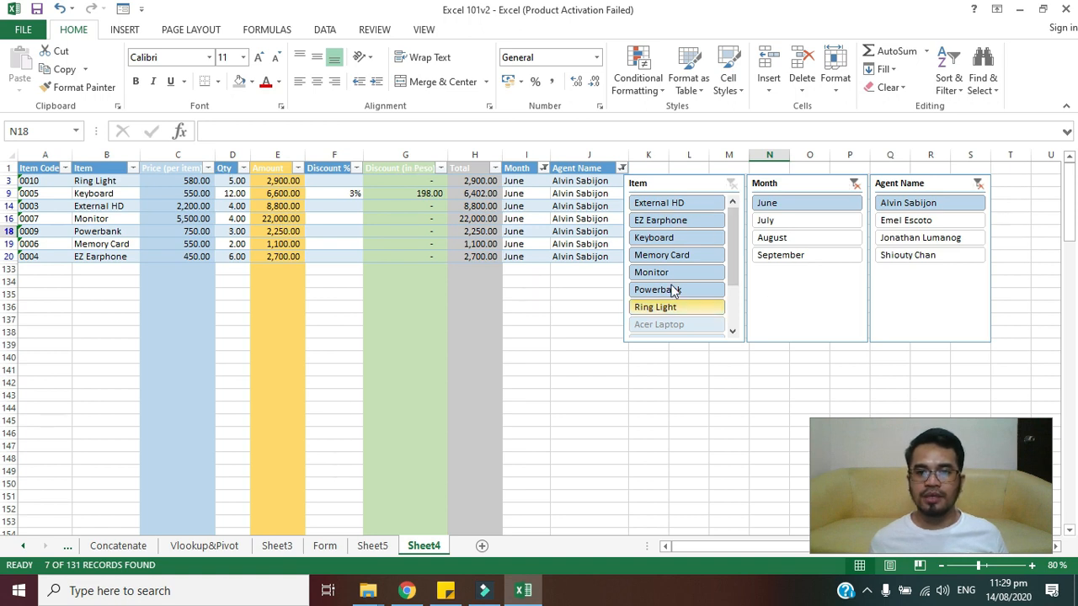
scroll(744, 213, "down", 2)
scroll(744, 213, "up", 2)
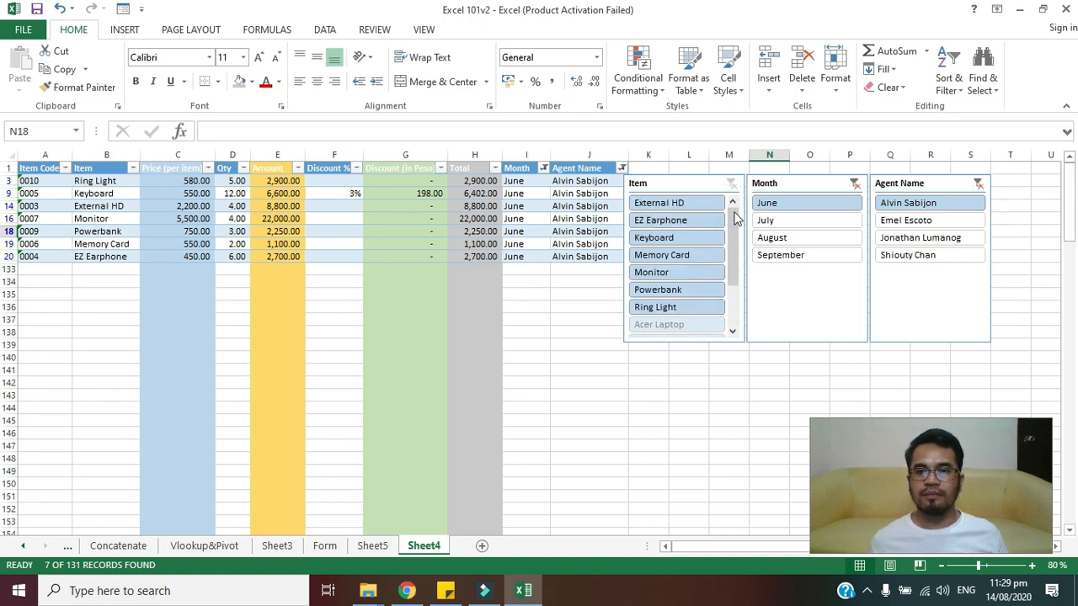
Step: Switch the Month slicer filter to July, August and September in turn
left_click(817, 220)
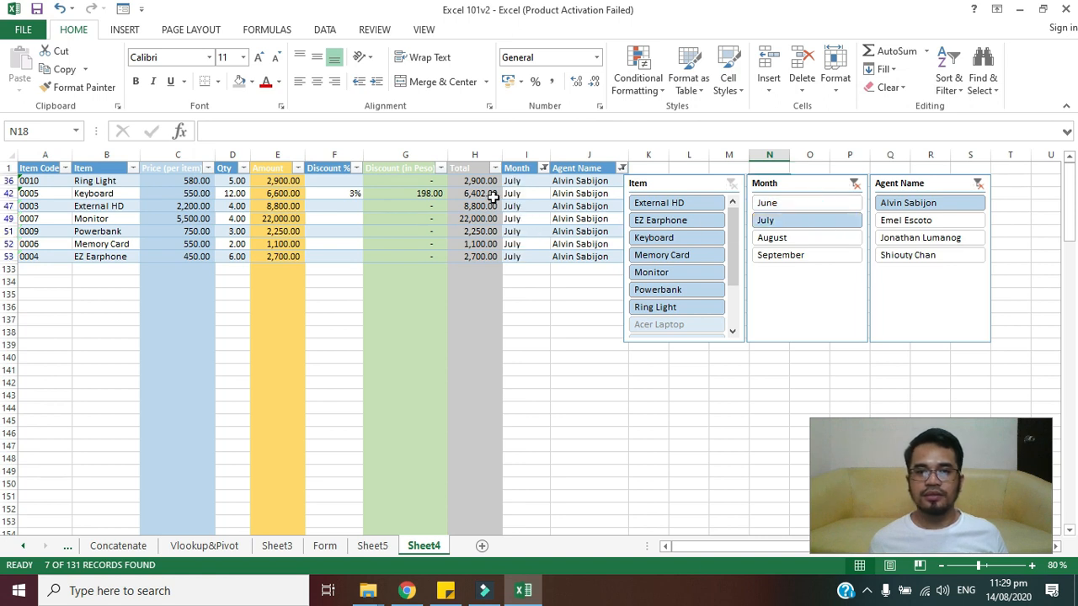
left_click(787, 240)
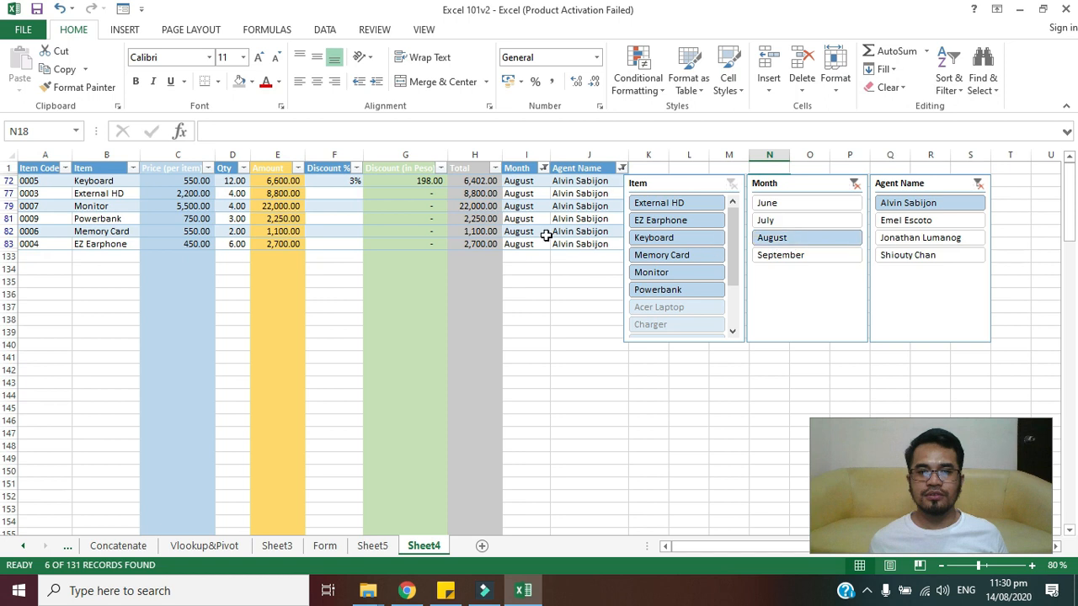
left_click(808, 255)
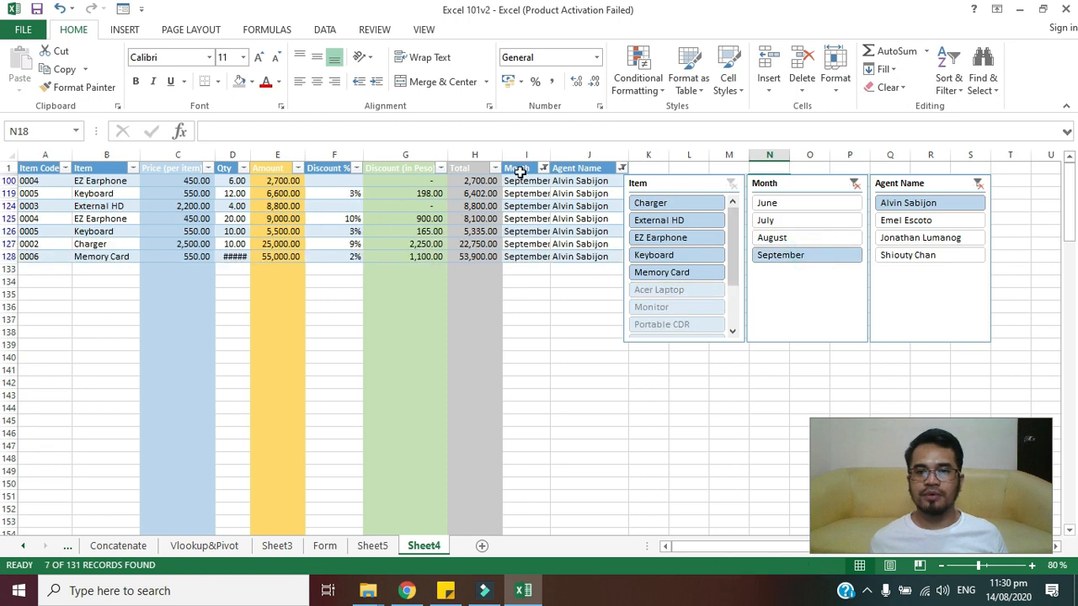
Step: AutoFit the width of the Qty column to its contents
double_click(250, 157)
left_click(515, 444)
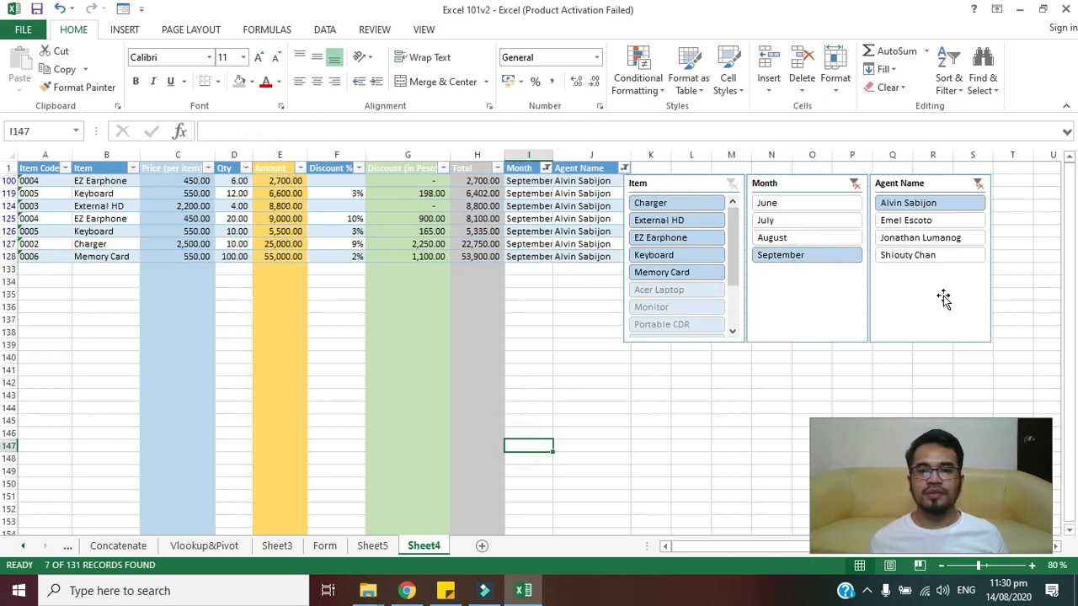
Step: Clear the filters of the Agent Name and Month slicers
left_click(977, 183)
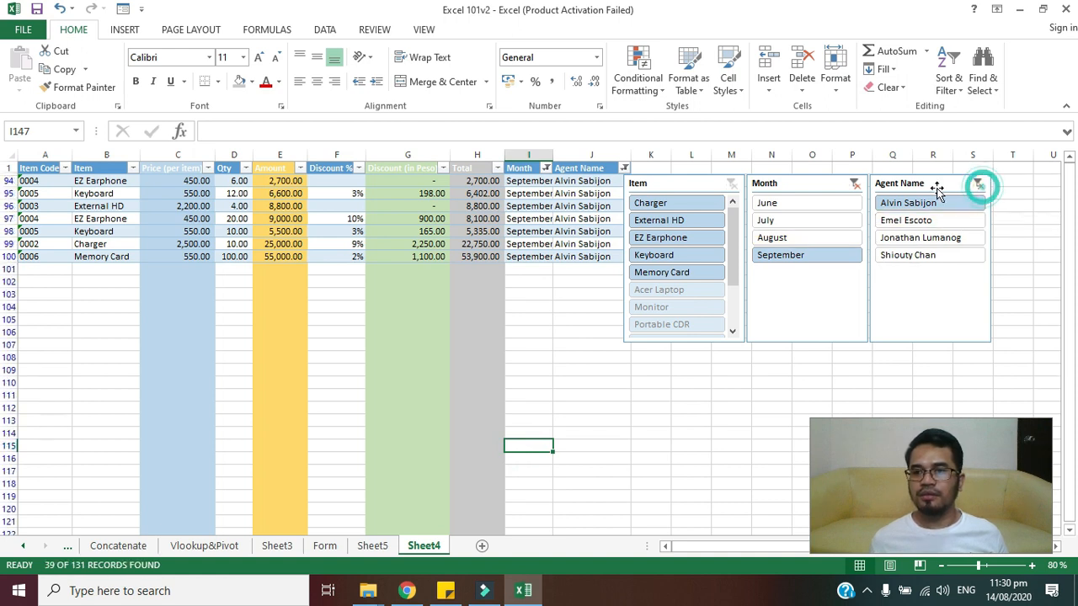
left_click(855, 183)
left_click(478, 369)
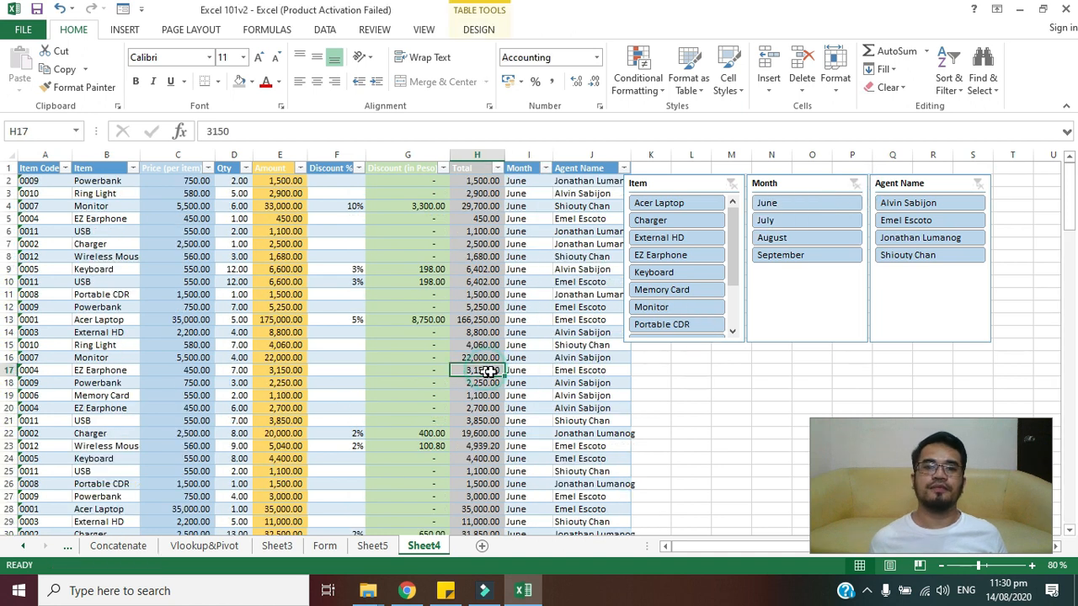
scroll(560, 373, "down", 8)
scroll(560, 373, "up", 8)
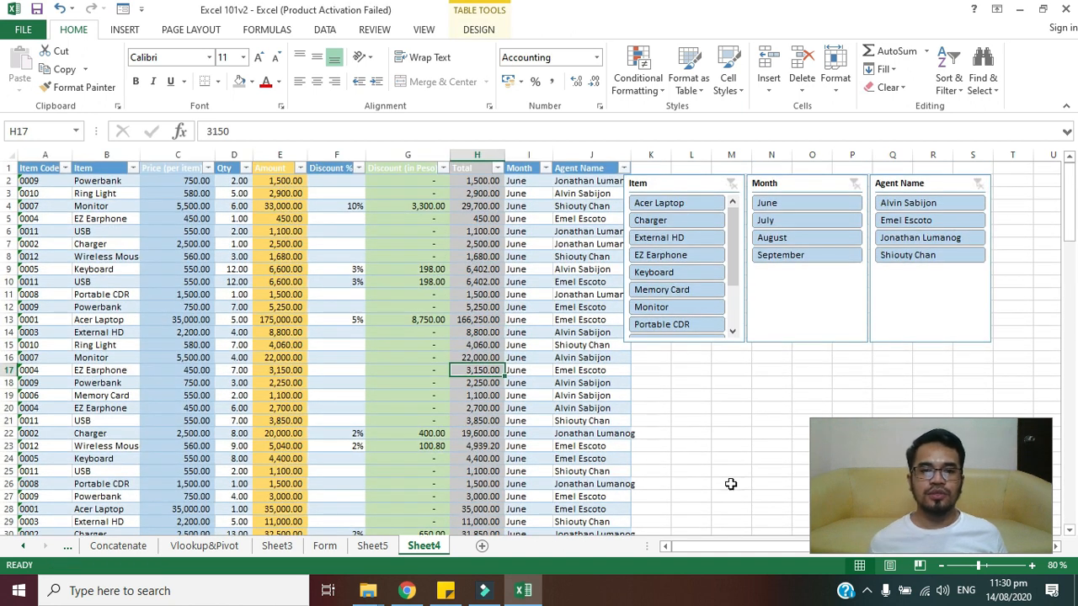
Step: Select all three slicers together and nudge them sideways until they no longer cover the table's Agent Name column
left_click(741, 552)
left_click(265, 407)
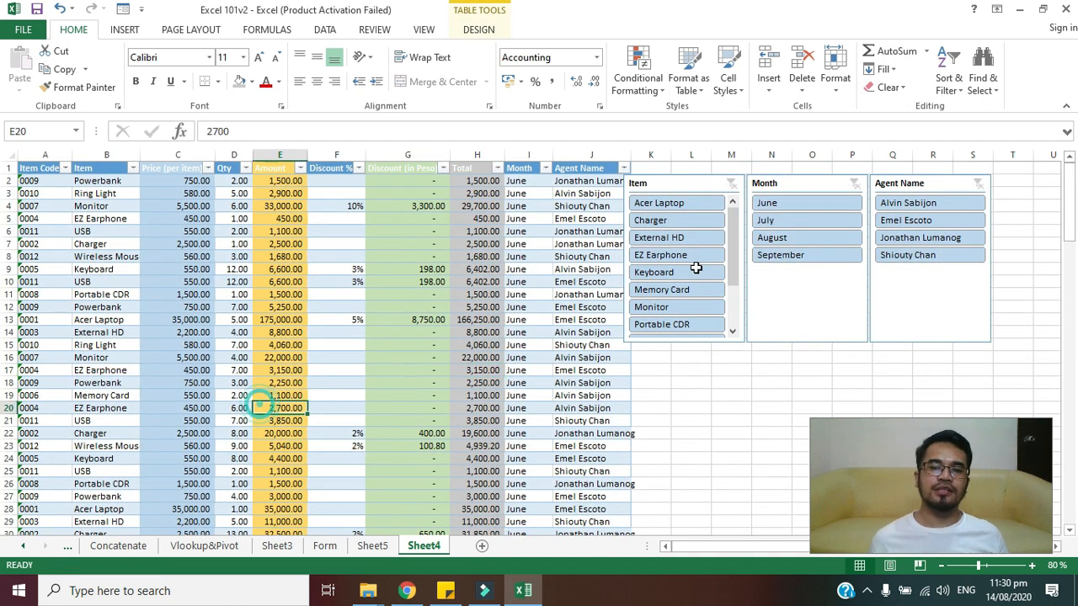
left_click(918, 185)
left_click(819, 183, "ctrl")
left_click(699, 184, "ctrl")
key("Right")
key("Right")
key("Right")
key("Right")
key("Right")
key("Right")
key("Right")
key("Right")
key("Right")
left_click(766, 425)
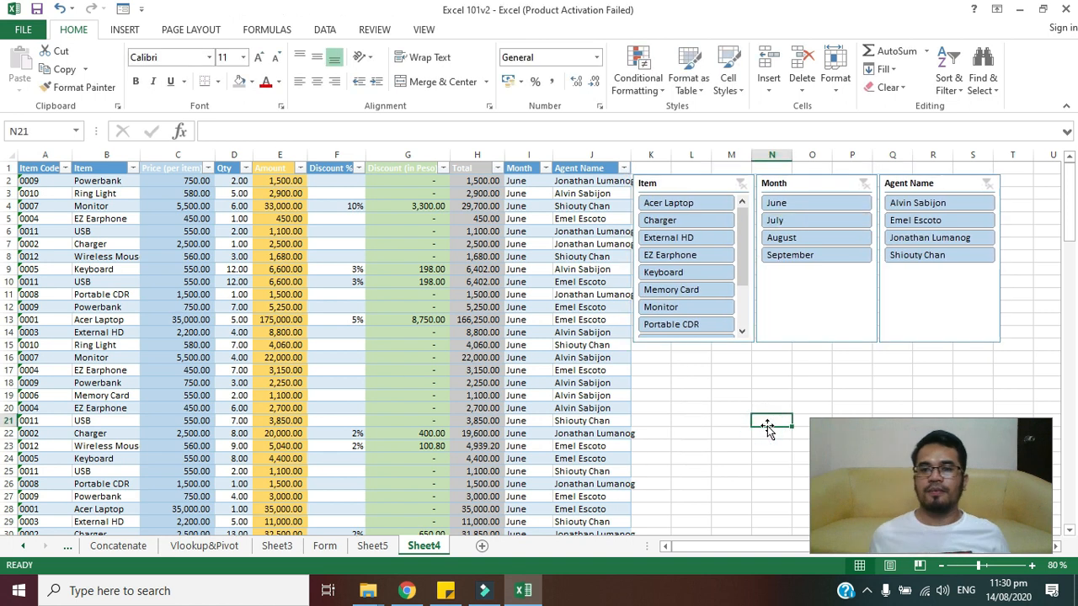